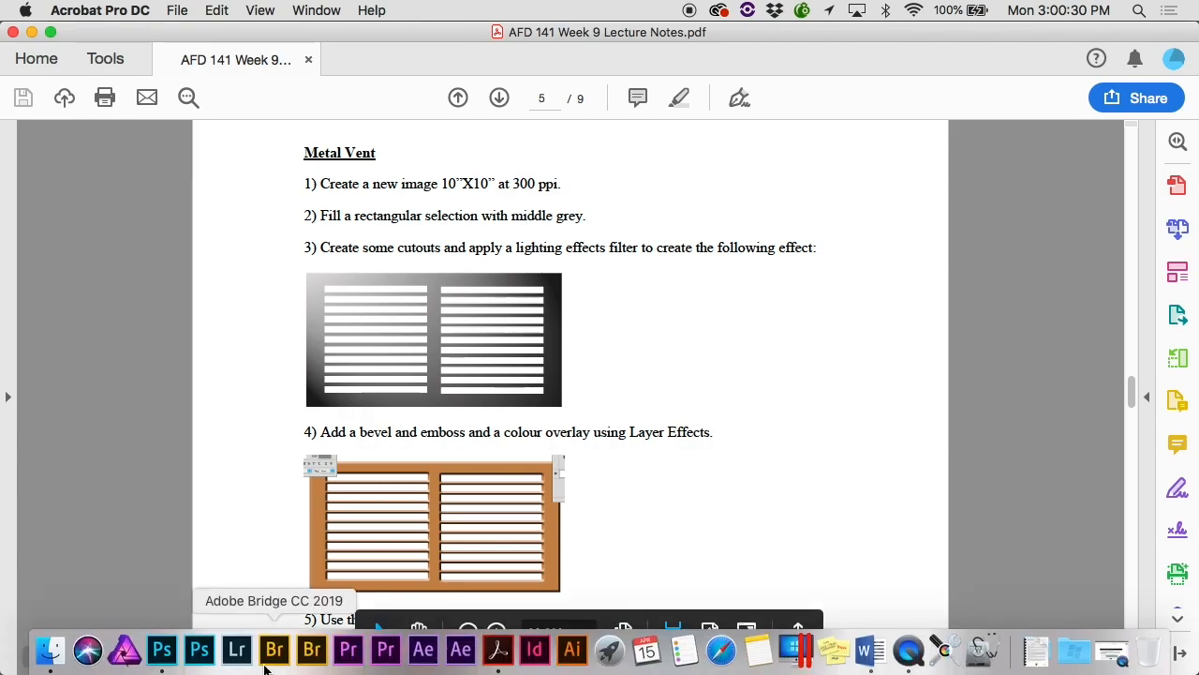
# Switch to Photoshop and create a new 10 x 10 inch document at 300 pixels/inch, RGB Color, with a white background
pyautogui.click(162, 648)
pyautogui.click(170, 10)
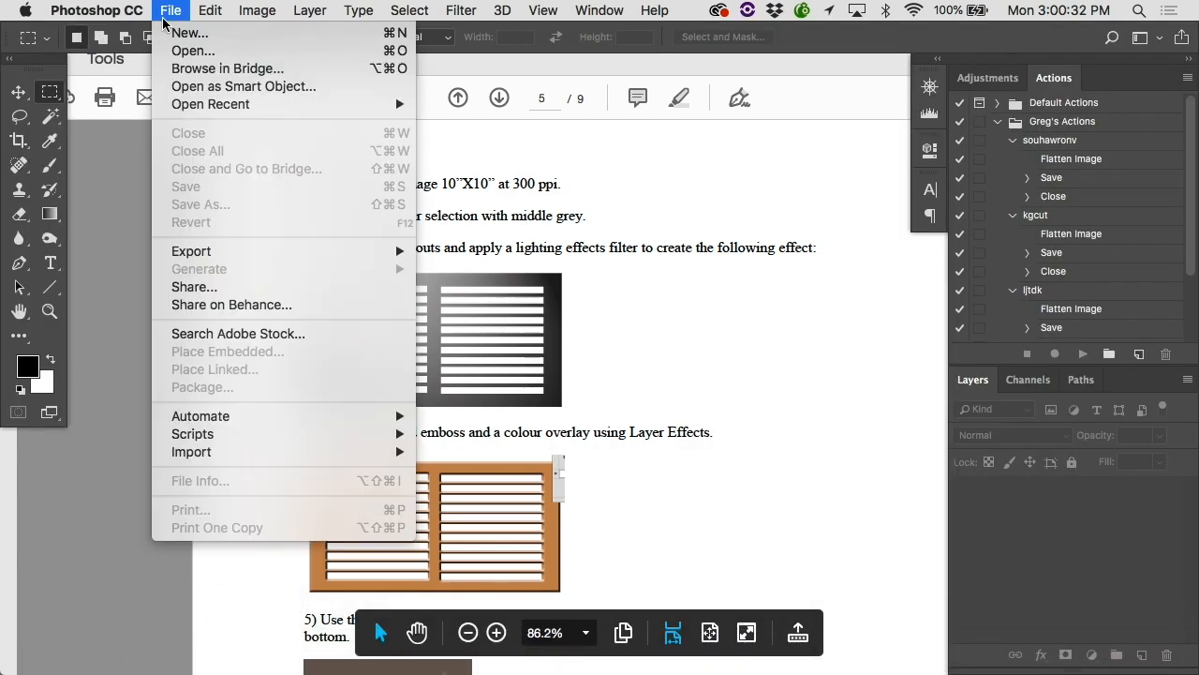
pyautogui.click(178, 32)
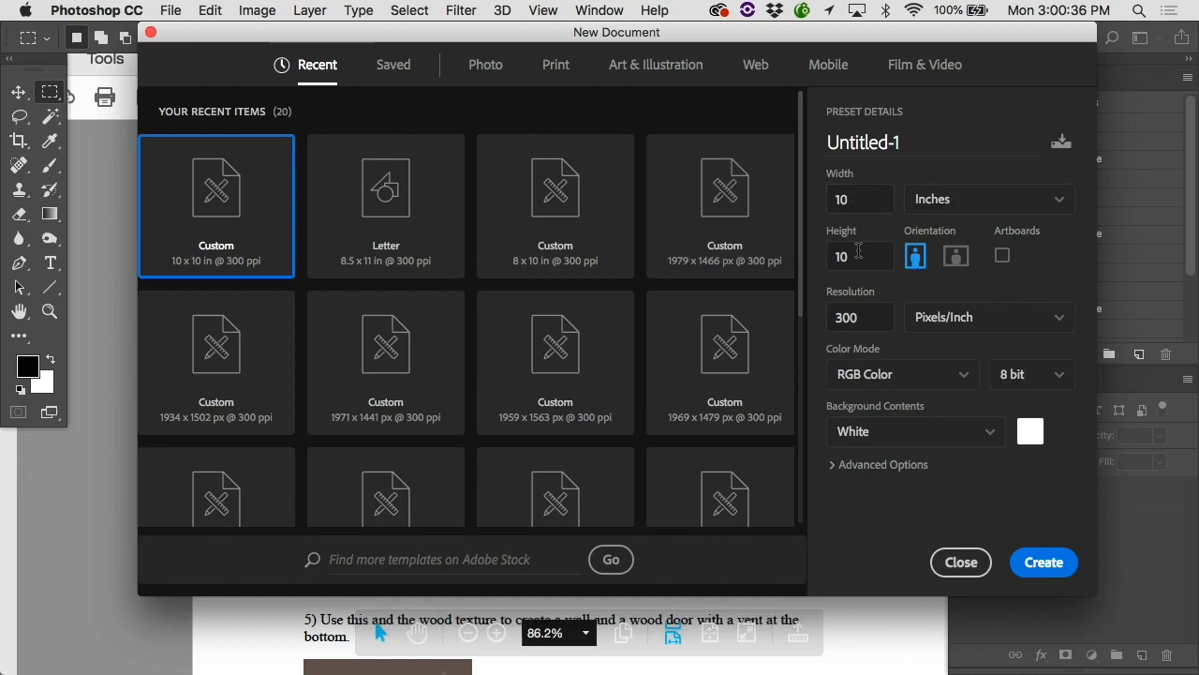
pyautogui.click(1036, 562)
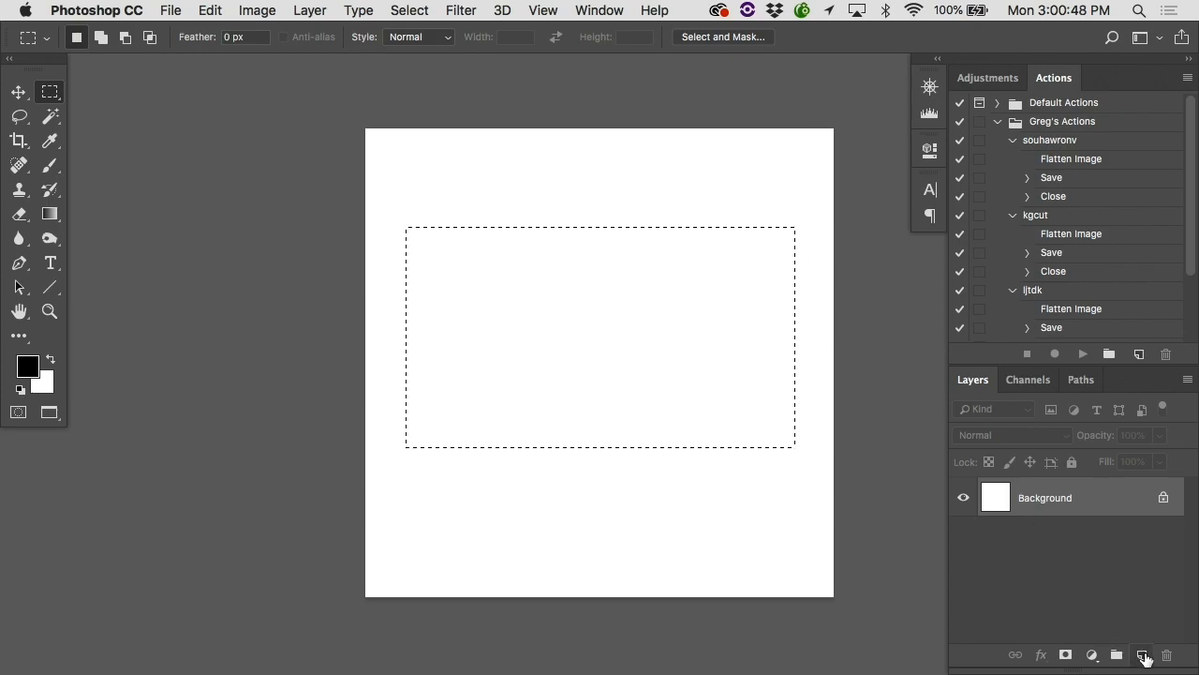
# Add a new layer above the Background and name it Vent
pyautogui.click(1142, 655)
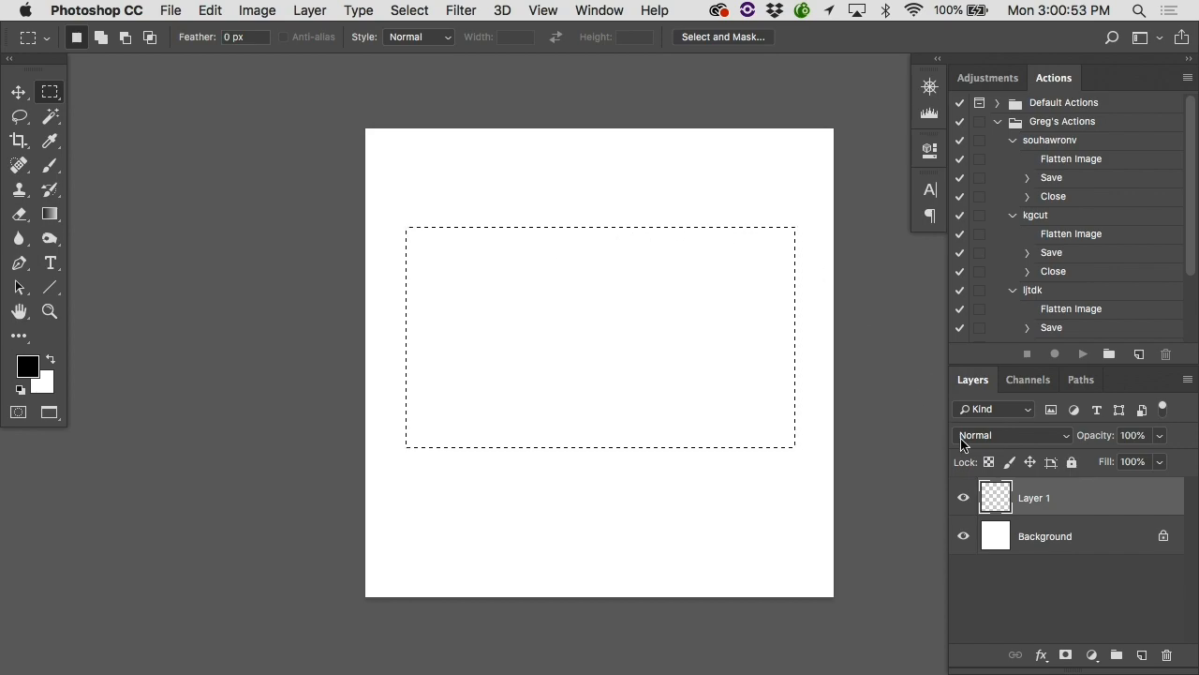
pyautogui.doubleClick(1035, 499)
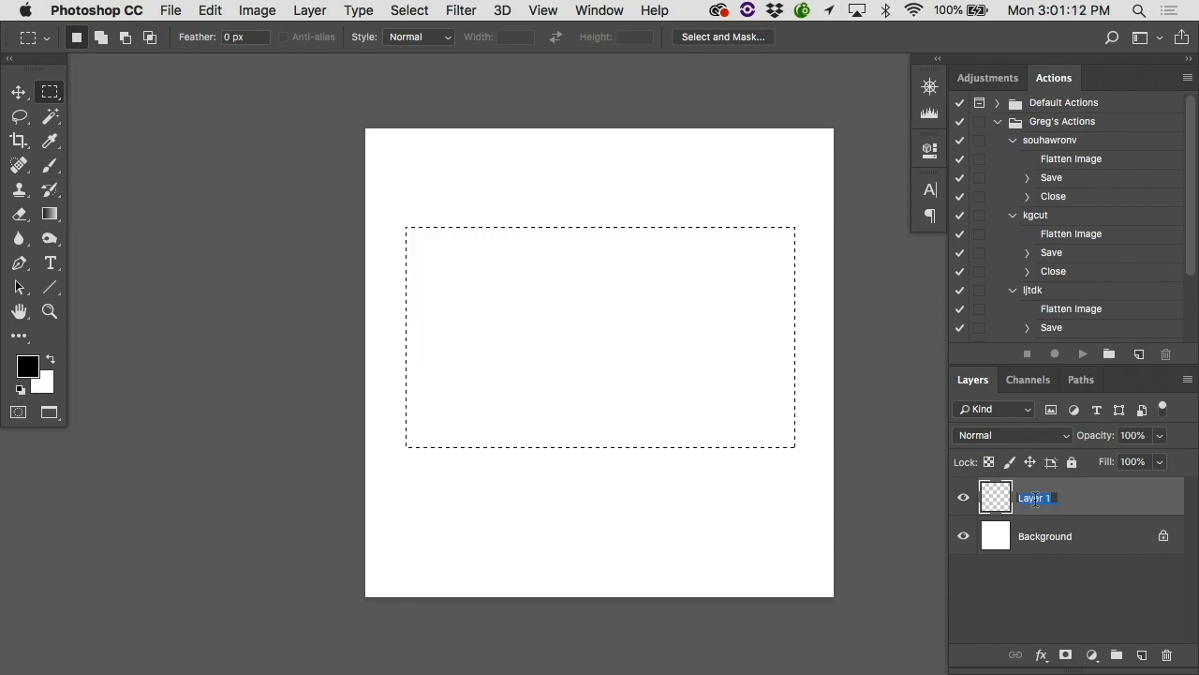
pyautogui.write('Vent')
pyautogui.click(1108, 502)
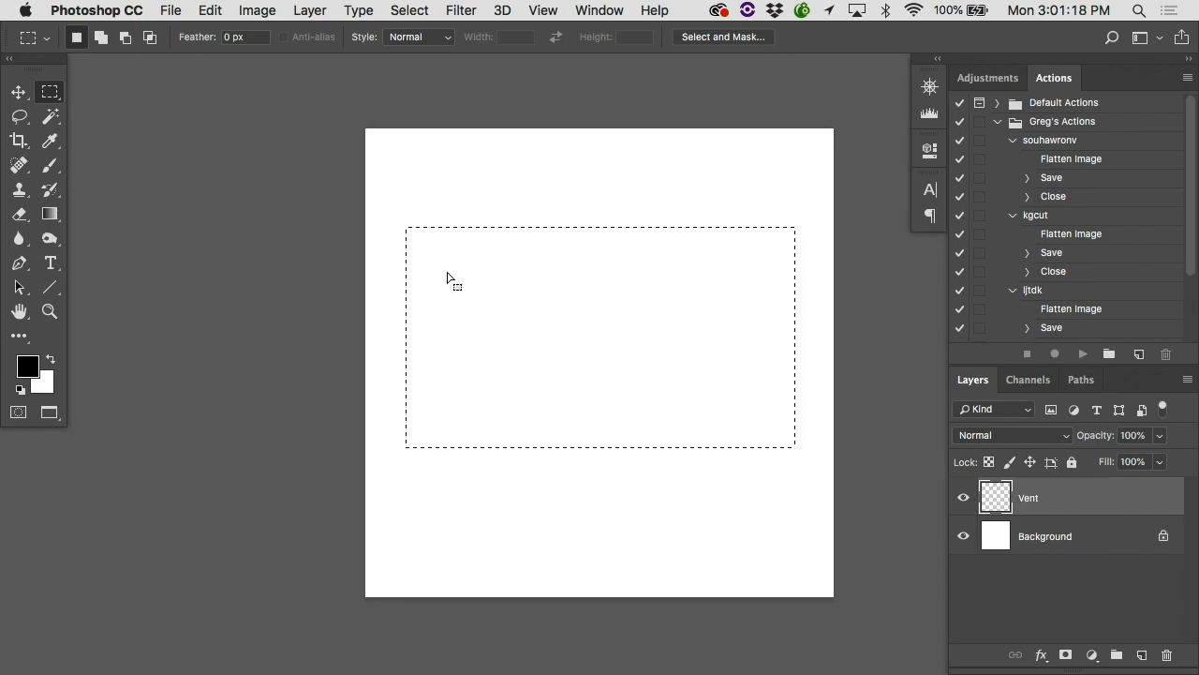
# Fill the rectangular selection on the Vent layer with 50% Gray and deselect it
pyautogui.click(211, 10)
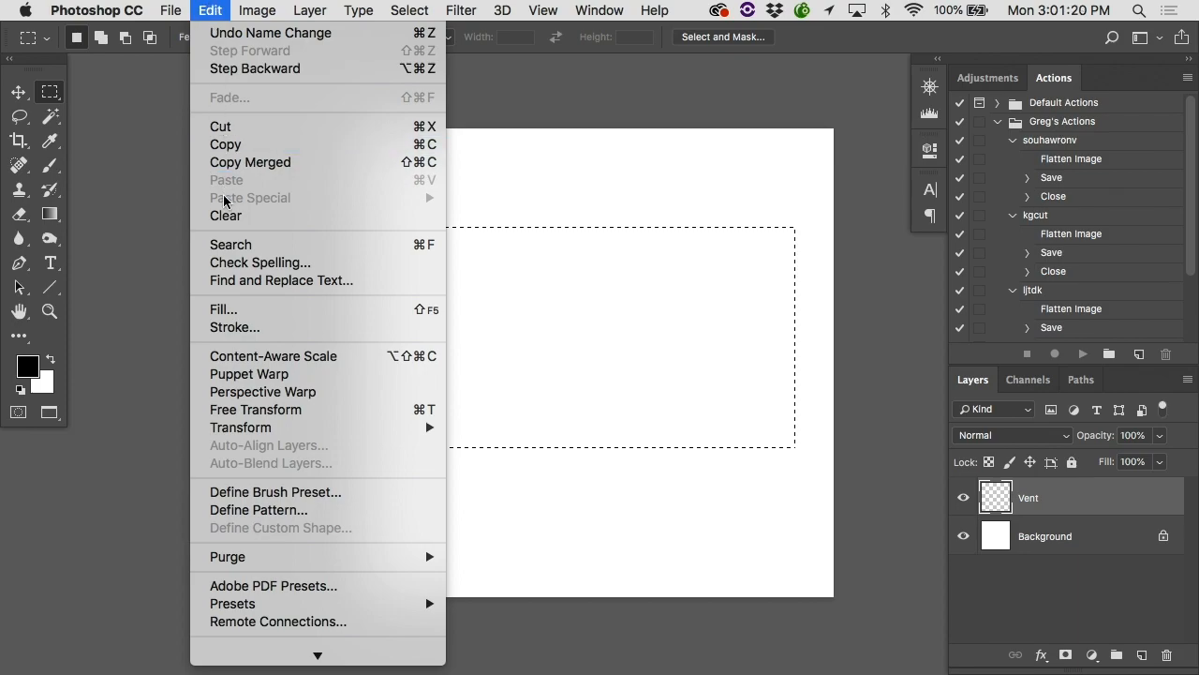
pyautogui.click(228, 312)
pyautogui.click(951, 122)
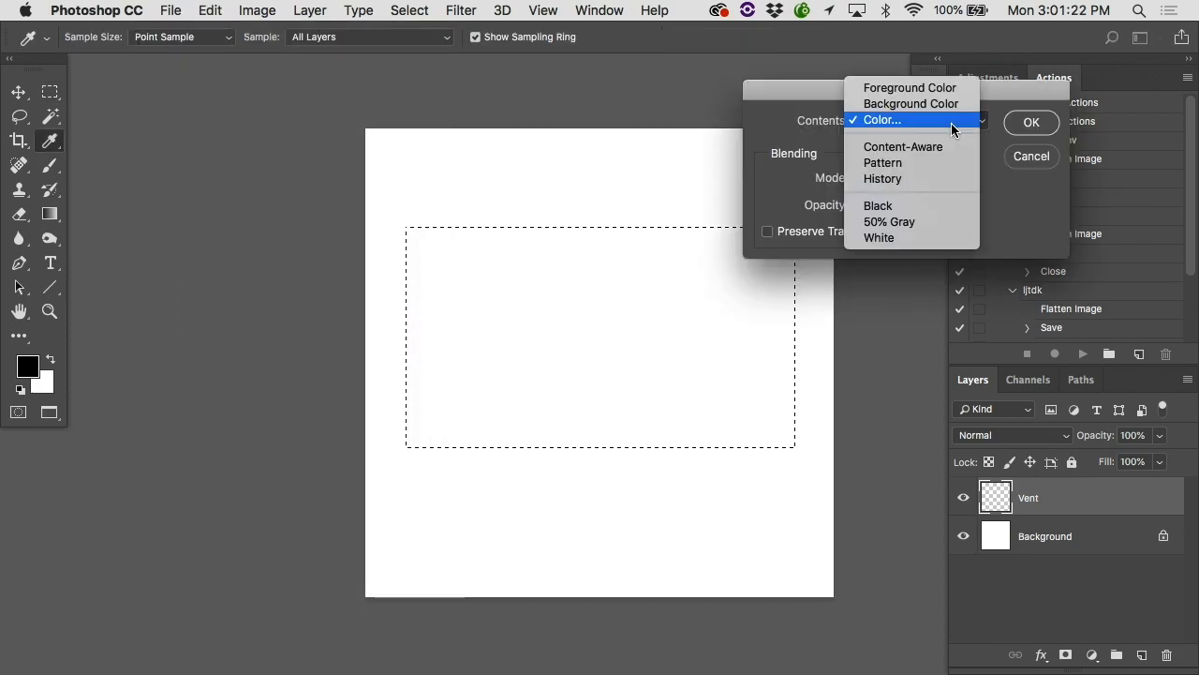
pyautogui.click(924, 221)
pyautogui.click(1029, 124)
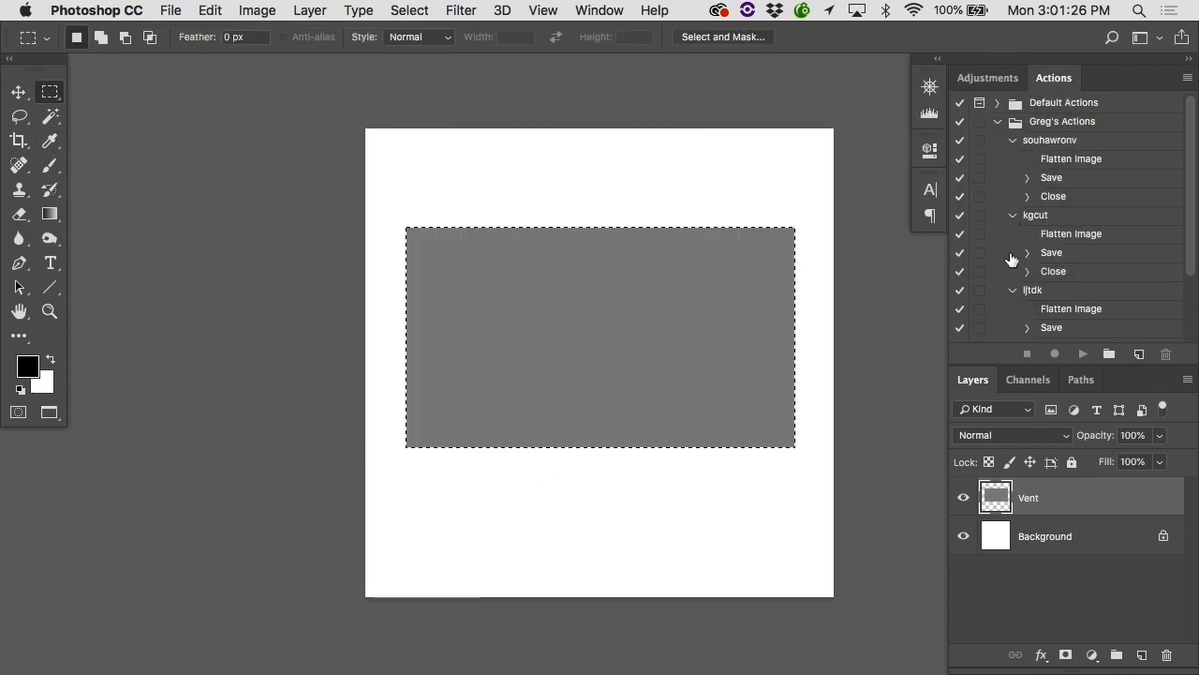
pyautogui.press('super+d')
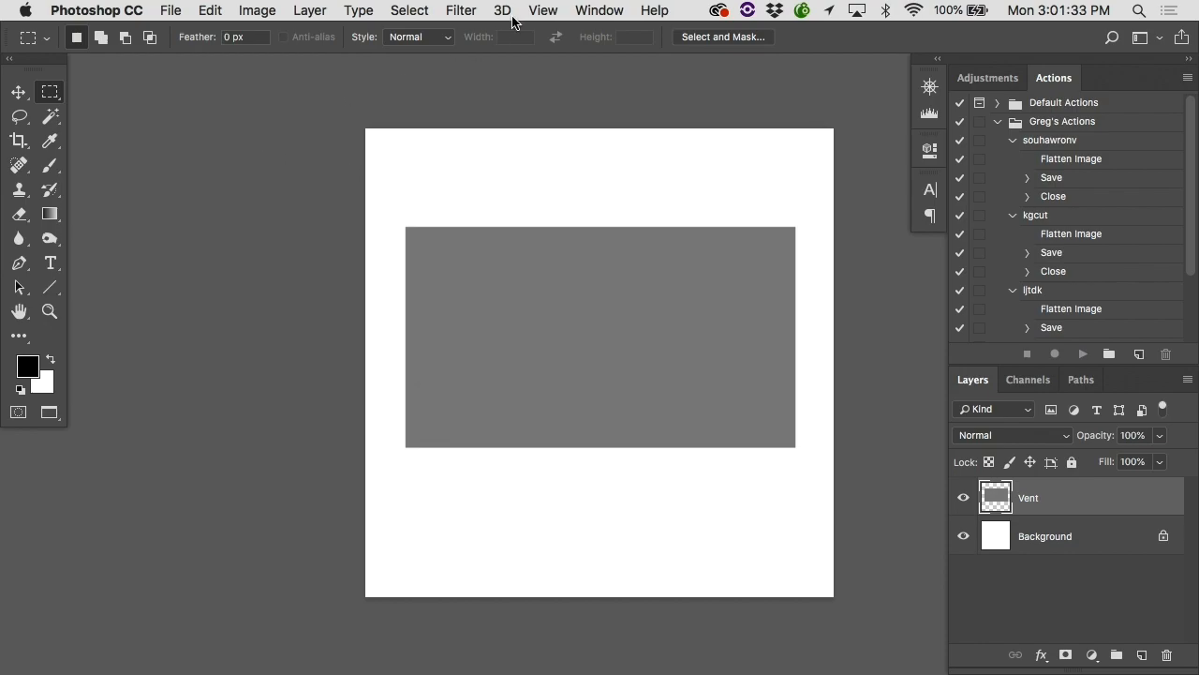
# Show the rulers and move the tool palette away from the vertical ruler
pyautogui.click(540, 9)
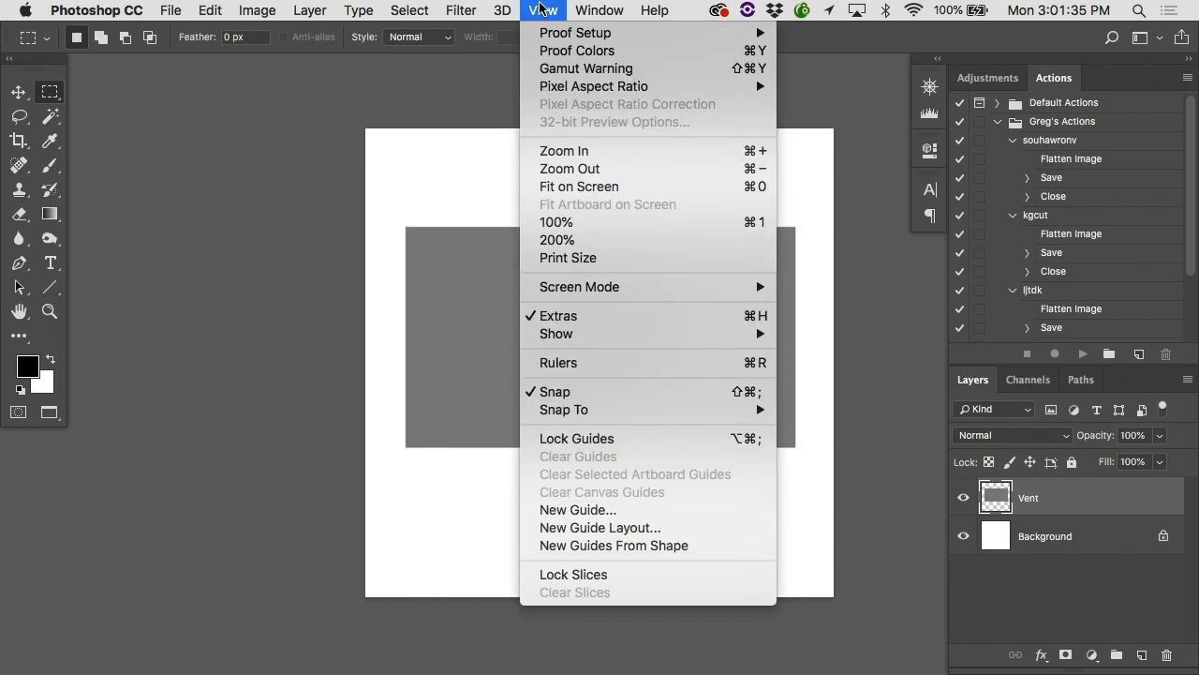
pyautogui.click(602, 362)
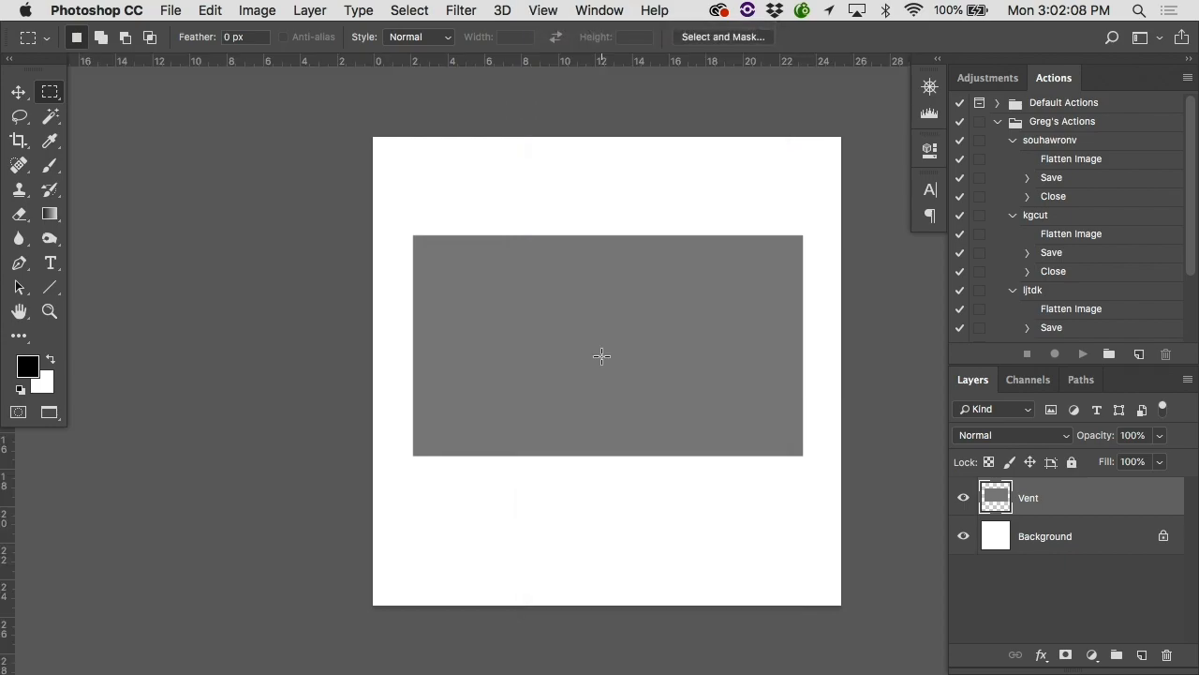
pyautogui.moveTo(35, 68); pyautogui.dragTo(101, 98)
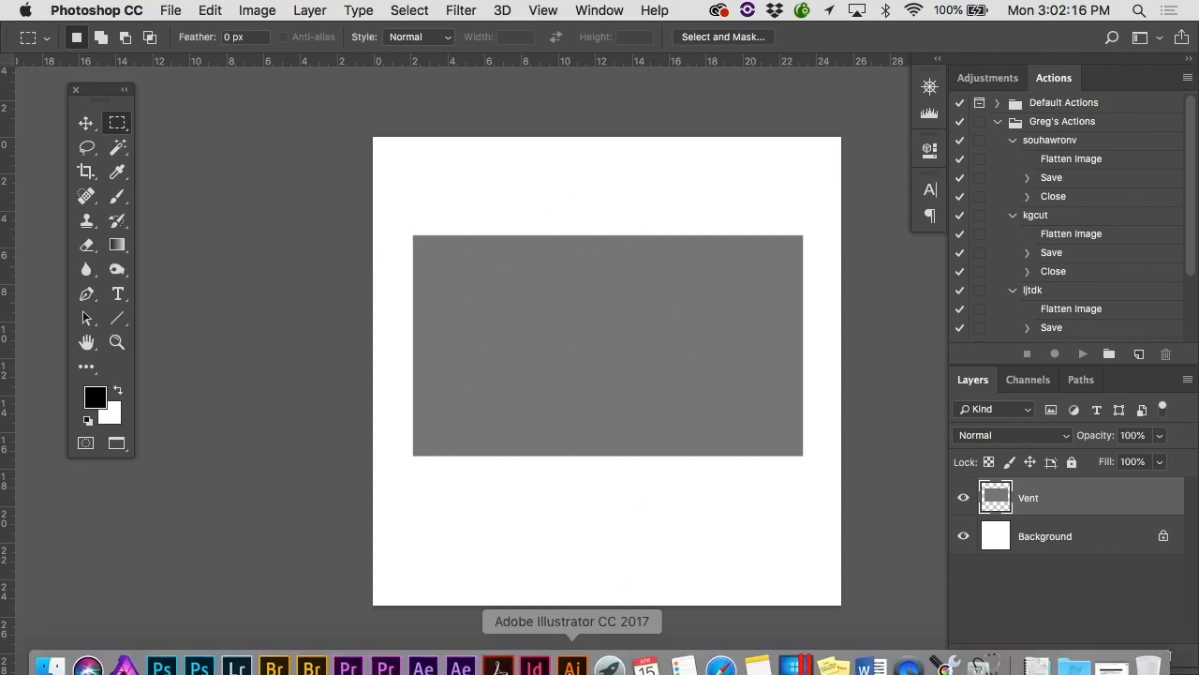
# Check the vent picture in the Acrobat lecture notes and, back in Photoshop, place vertical guides inside the rectangle's side edges at about 3.8 and 21.7 cm
pyautogui.click(499, 656)
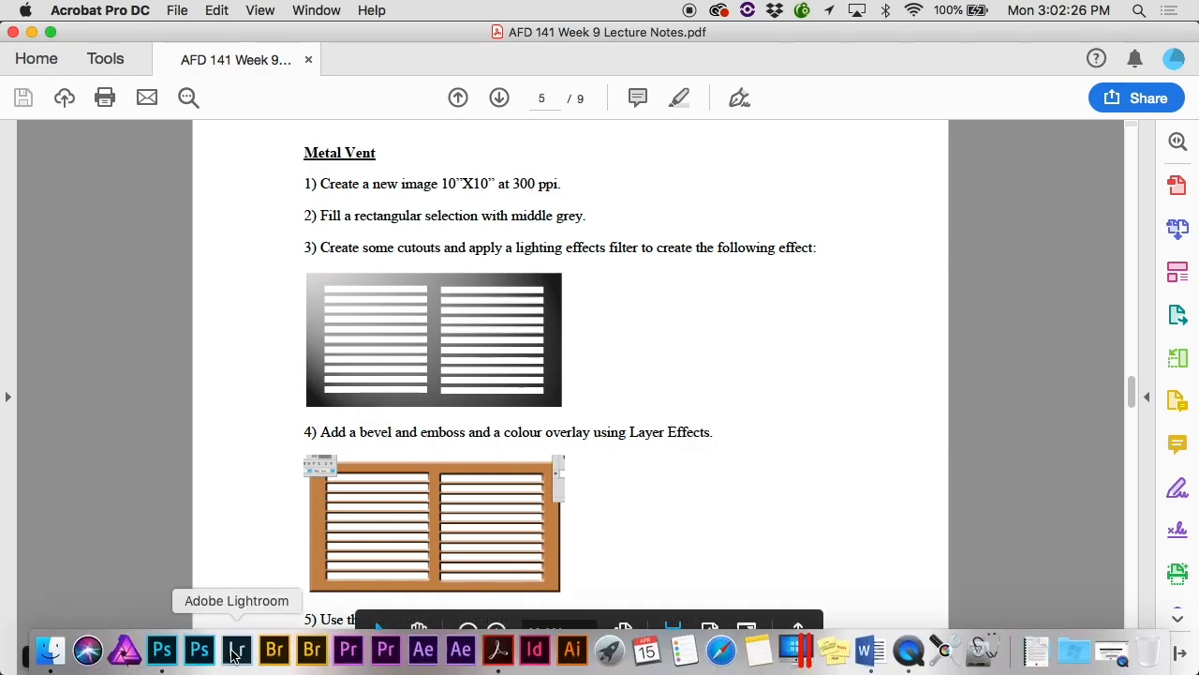
pyautogui.click(154, 656)
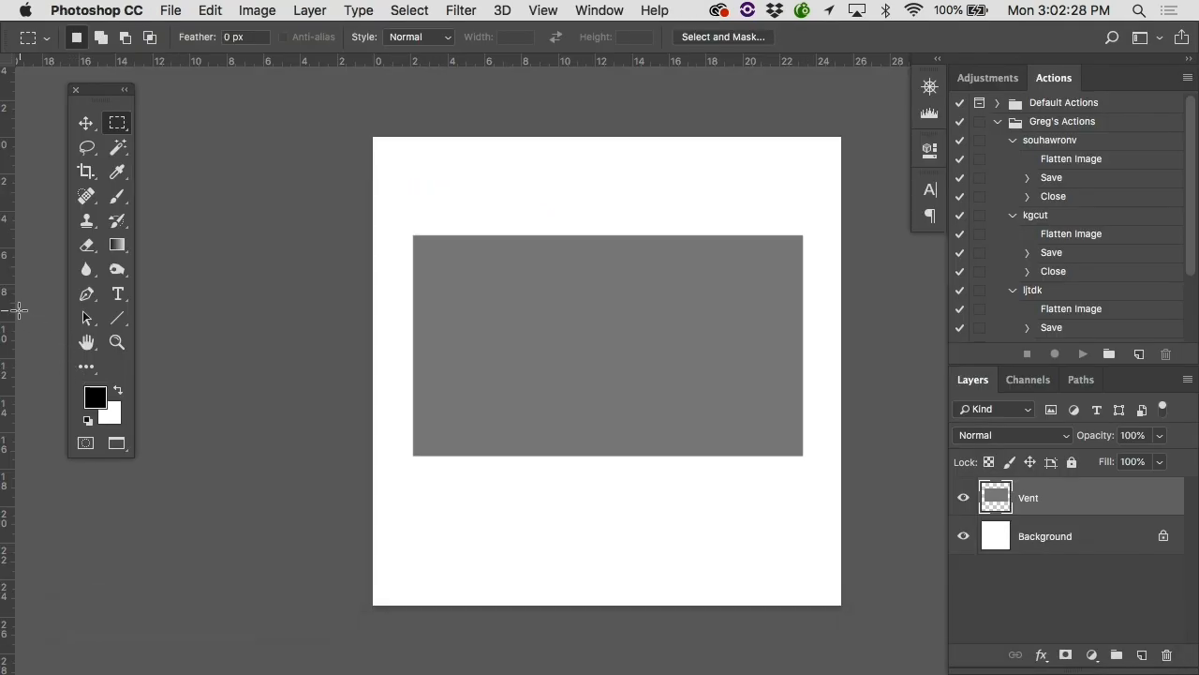
pyautogui.moveTo(9, 308); pyautogui.dragTo(444, 309)
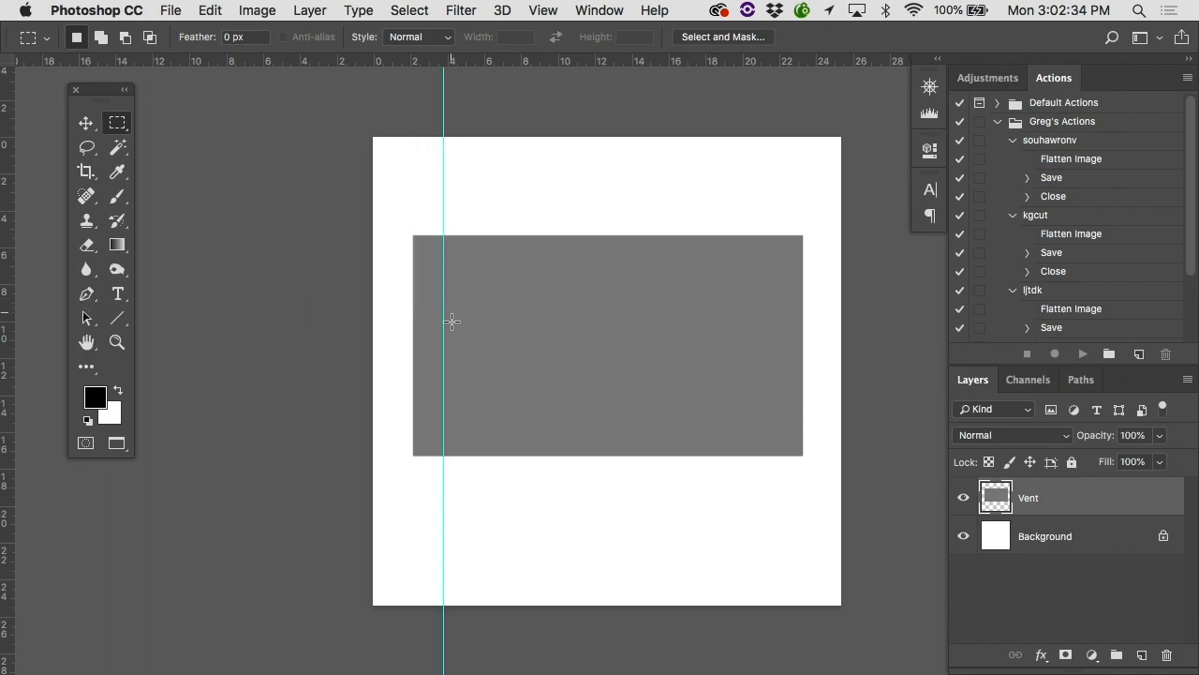
pyautogui.moveTo(12, 287); pyautogui.dragTo(774, 271)
# Recheck the vent picture in Acrobat and, in Photoshop, place two vertical guides around the rectangle's centre at about 12 and 13.2 cm
pyautogui.moveTo(385, 667)
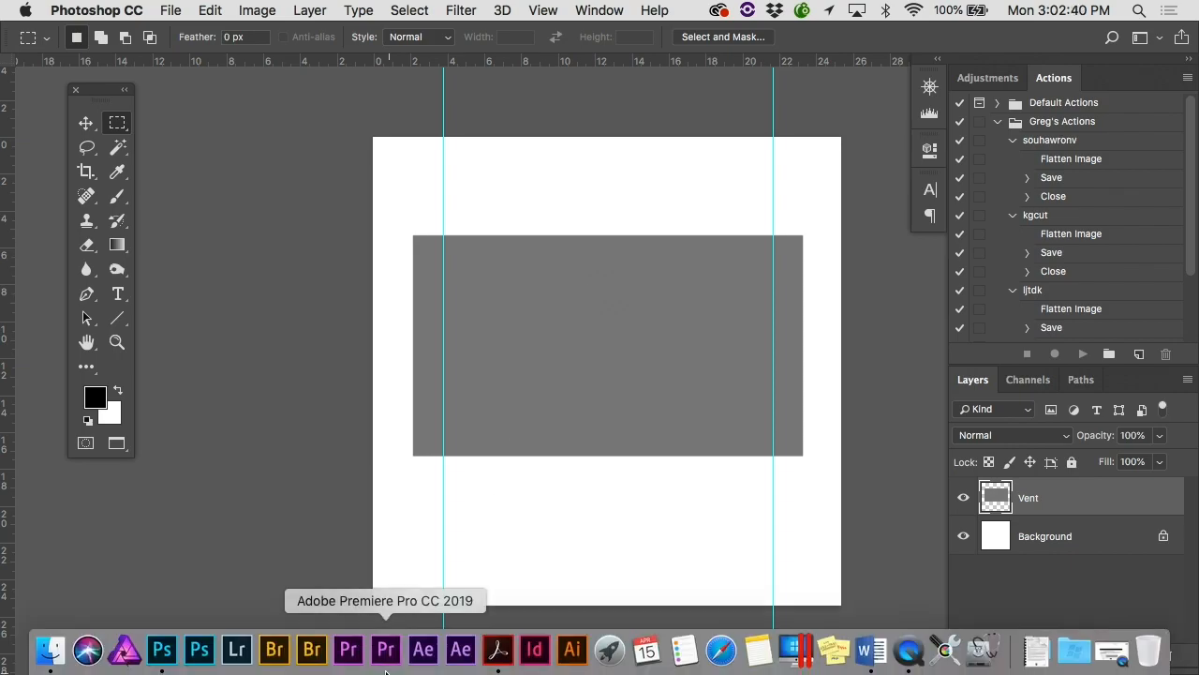
pyautogui.click(498, 649)
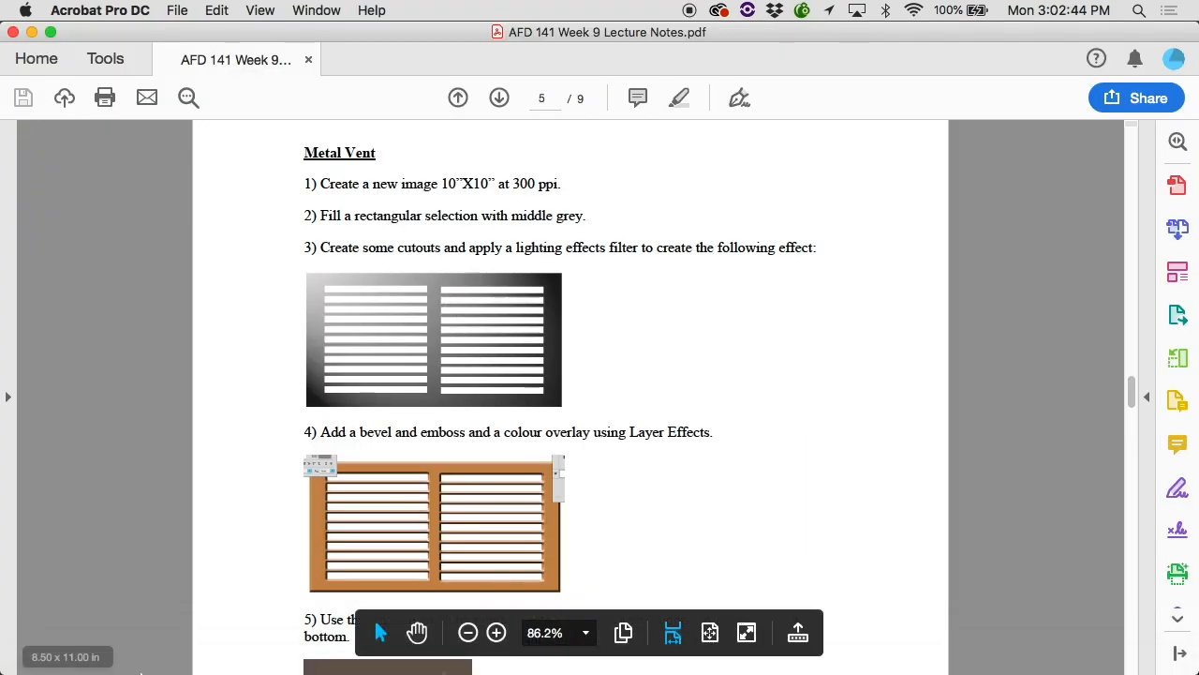
pyautogui.click(165, 653)
pyautogui.moveTo(10, 501); pyautogui.dragTo(598, 458)
pyautogui.moveTo(11, 365); pyautogui.dragTo(628, 339)
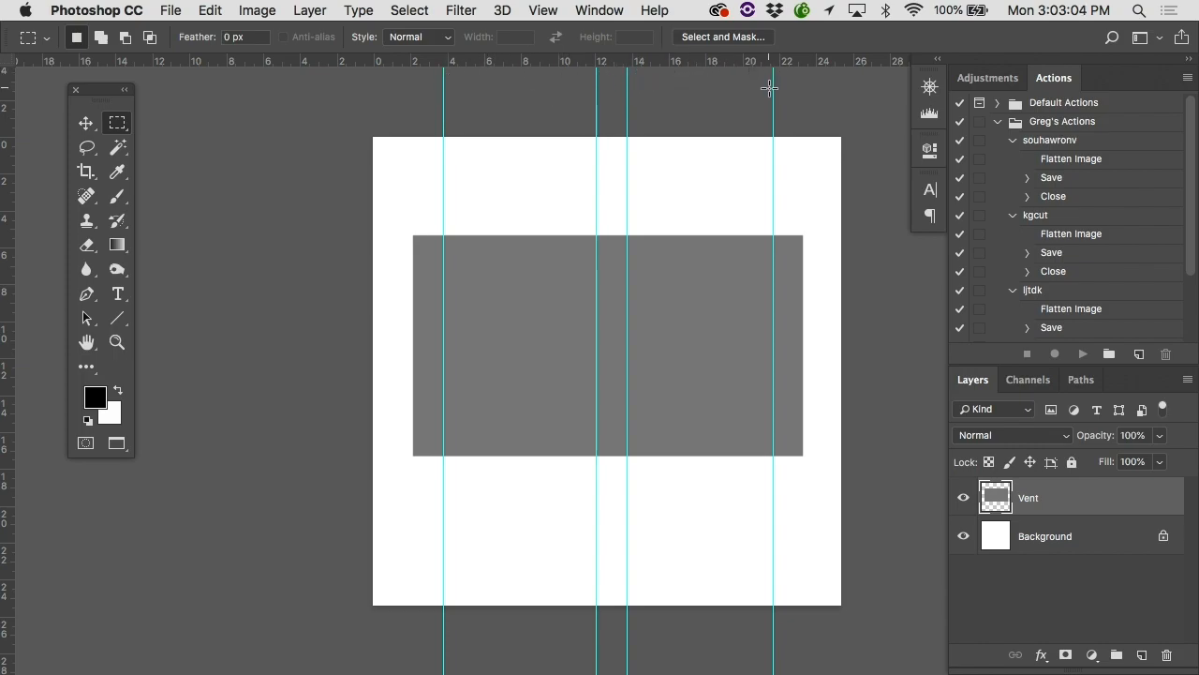
pyautogui.press('v')
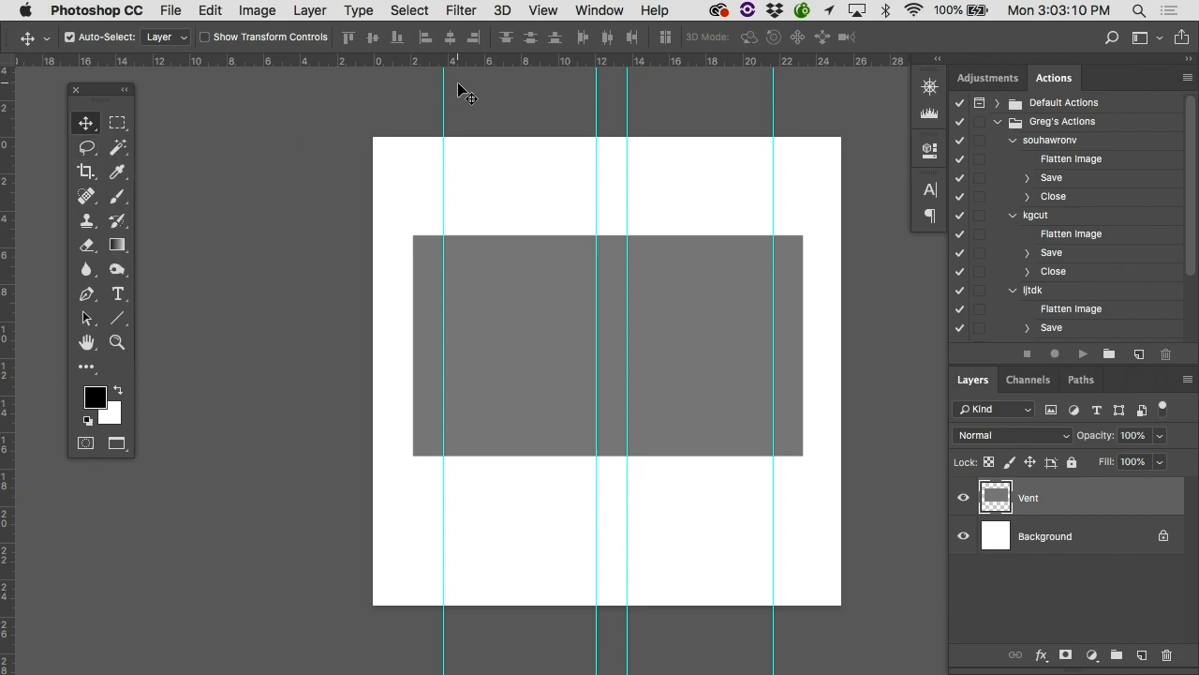
pyautogui.moveTo(596, 110); pyautogui.dragTo(618, 102)
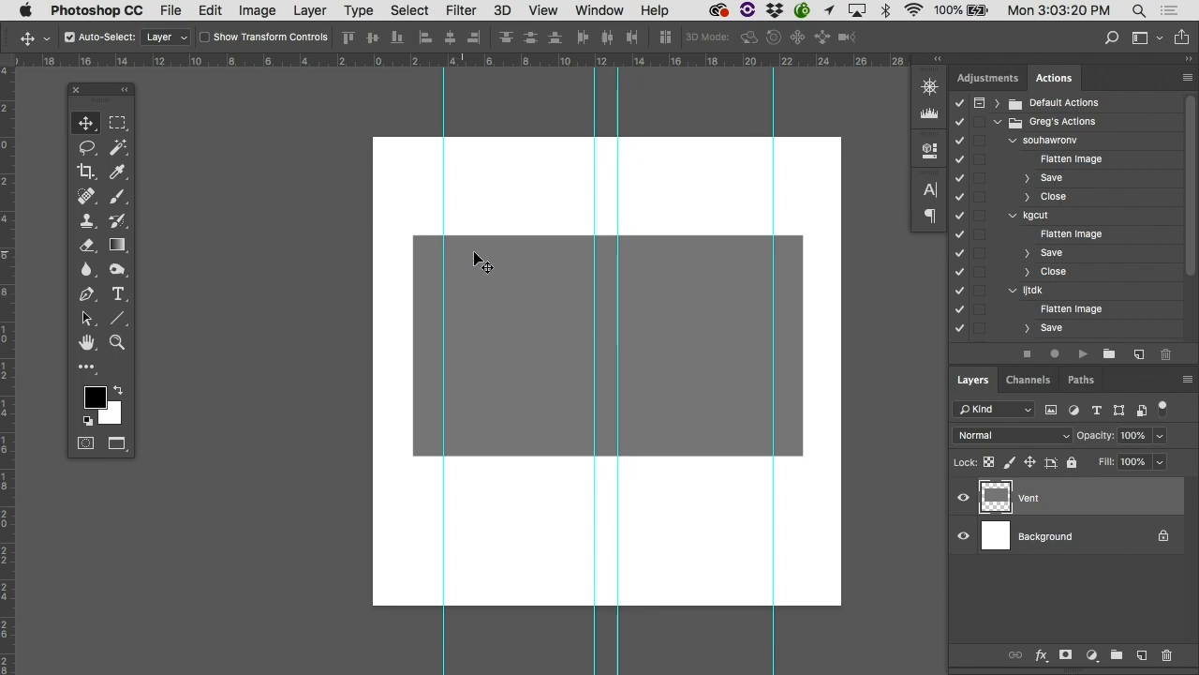
pyautogui.click(117, 123)
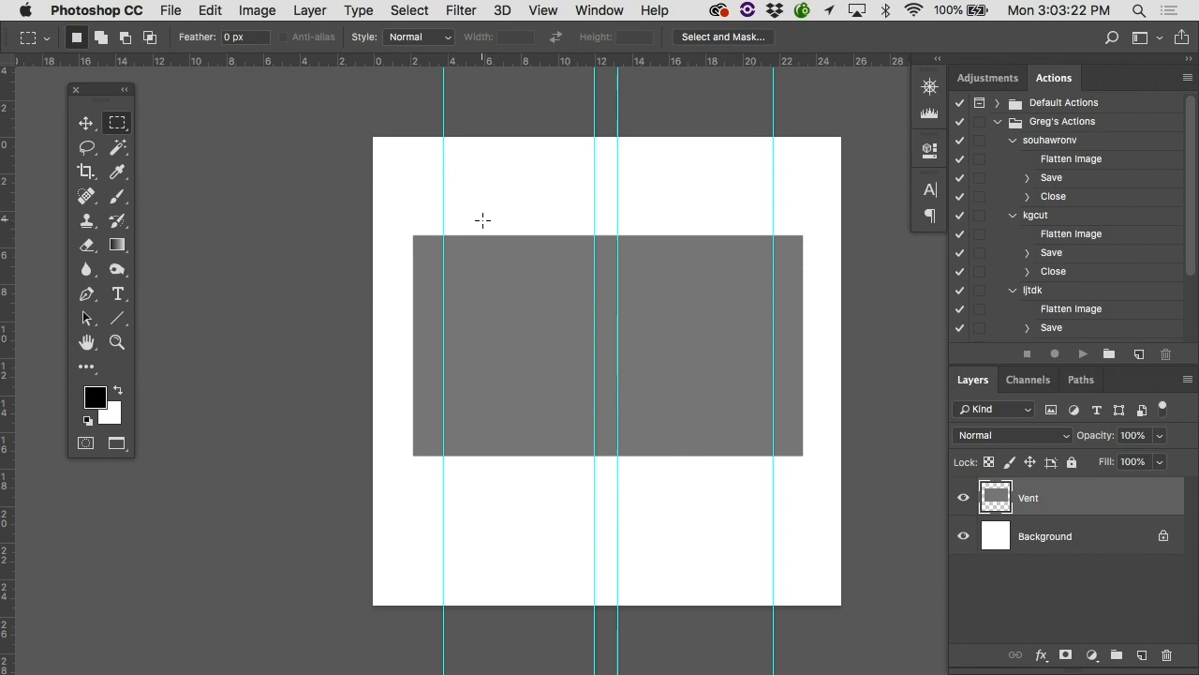
pyautogui.press('super+equal')
pyautogui.moveTo(360, 183); pyautogui.dragTo(331, 194)
pyautogui.moveTo(426, 189); pyautogui.dragTo(579, 194)
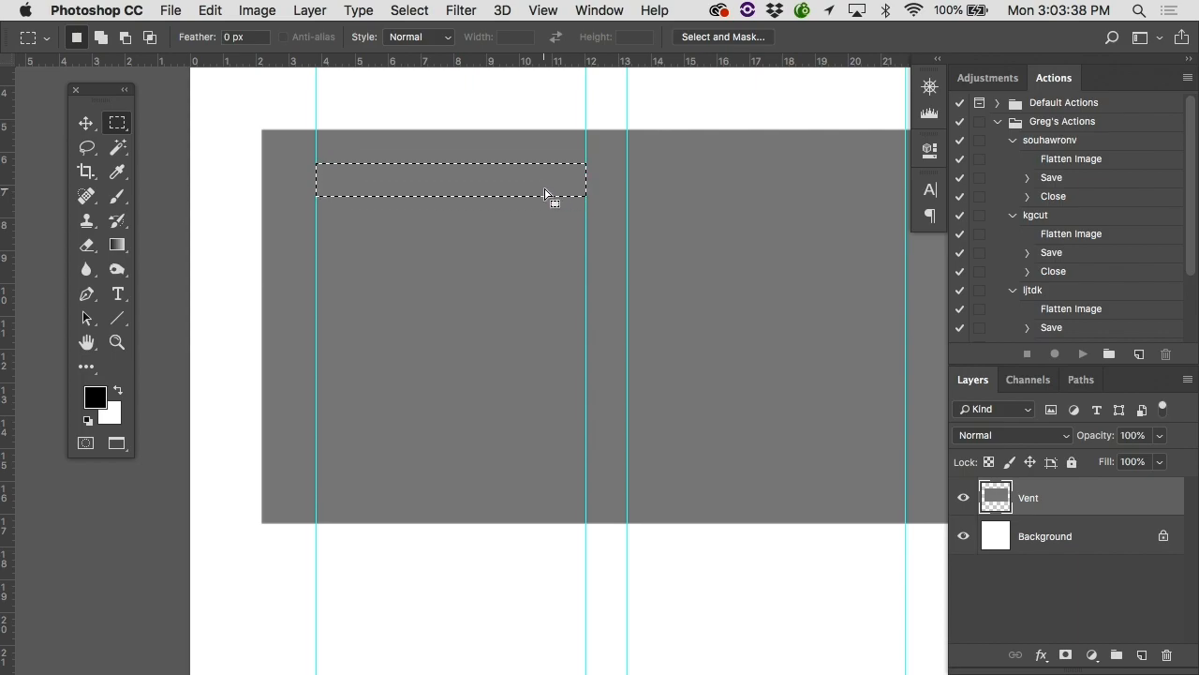
pyautogui.click(393, 94)
# Place a horizontal guide just below the grey rectangle's upper edge at about 5.8 cm, keeping the ruler units in centimeters
pyautogui.moveTo(423, 66); pyautogui.dragTo(427, 152)
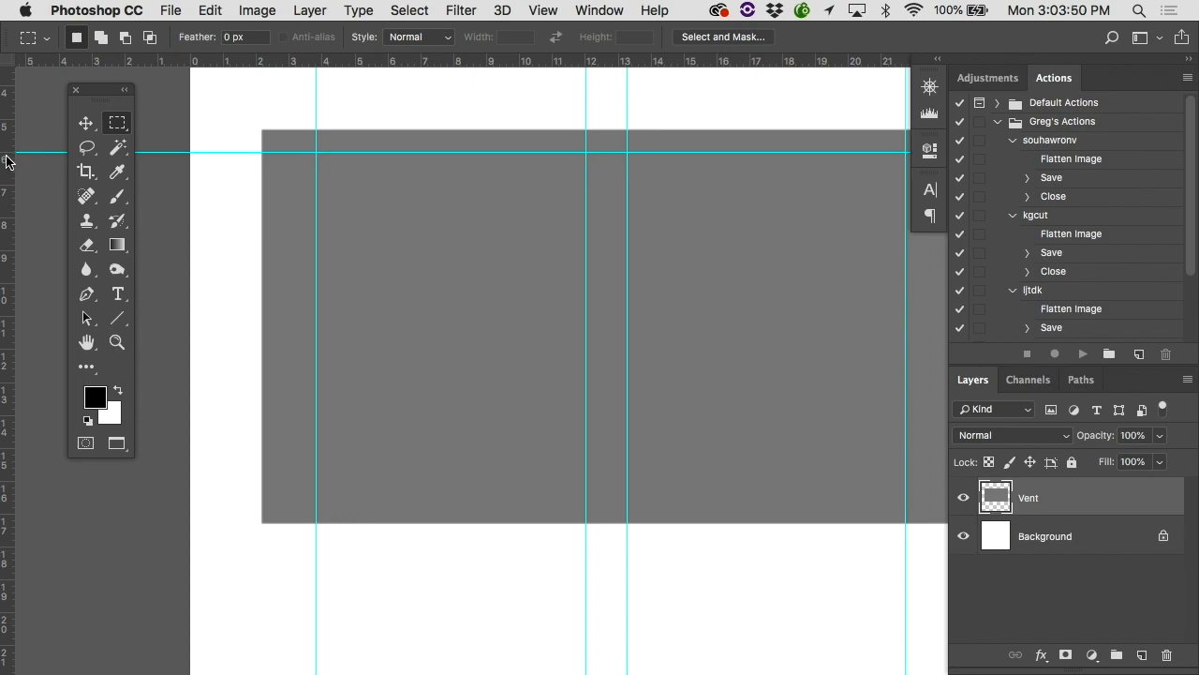
pyautogui.rightClick(444, 66)
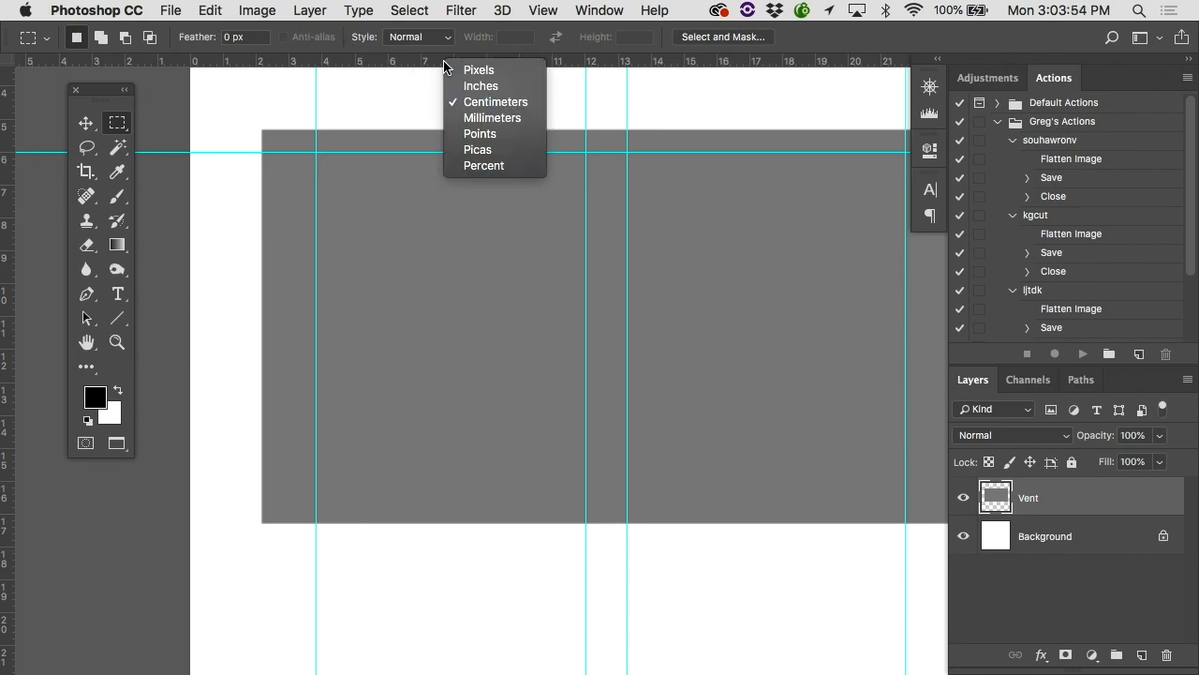
pyautogui.click(444, 66)
pyautogui.rightClick(477, 64)
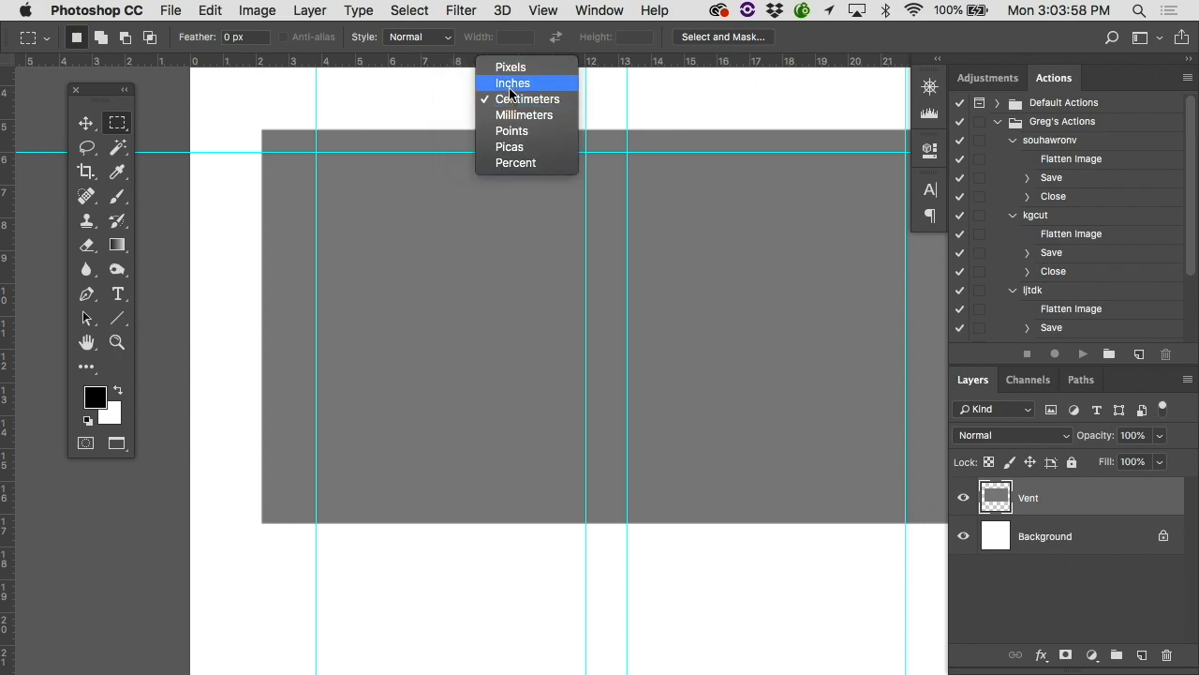
pyautogui.click(435, 60)
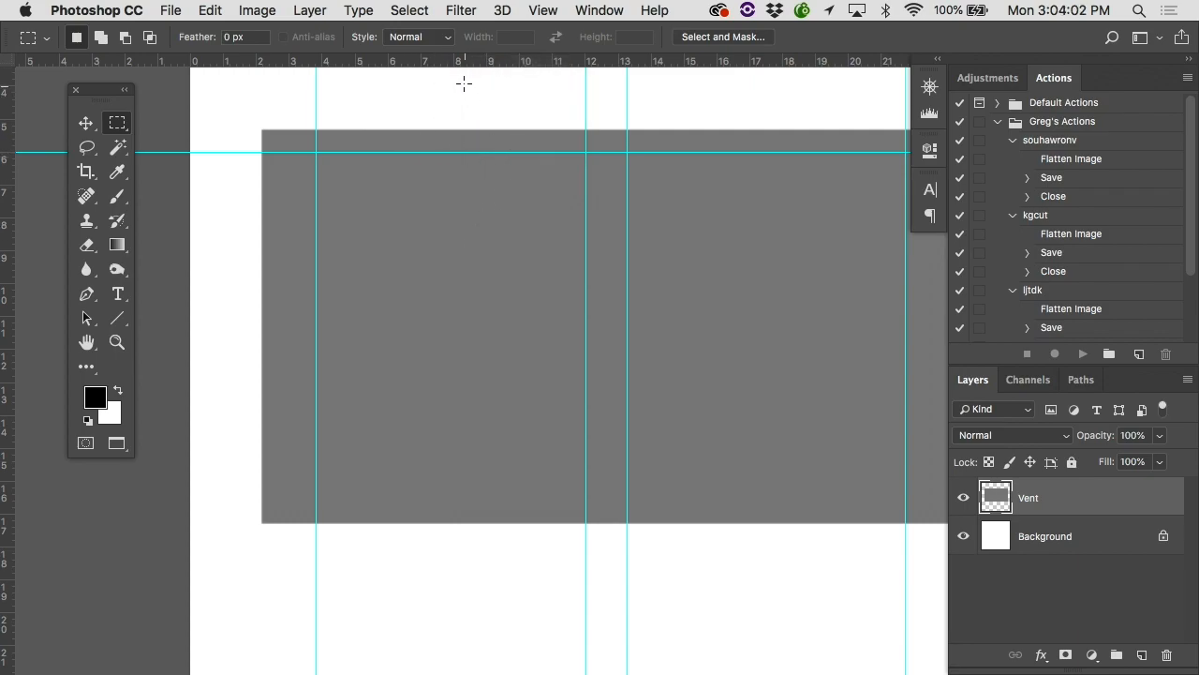
# Place a second horizontal guide at about 6.6 cm on the vertical ruler and remove the surplus trial guide
pyautogui.moveTo(460, 66); pyautogui.dragTo(448, 183)
pyautogui.press('v')
pyautogui.moveTo(445, 183); pyautogui.dragTo(444, 186)
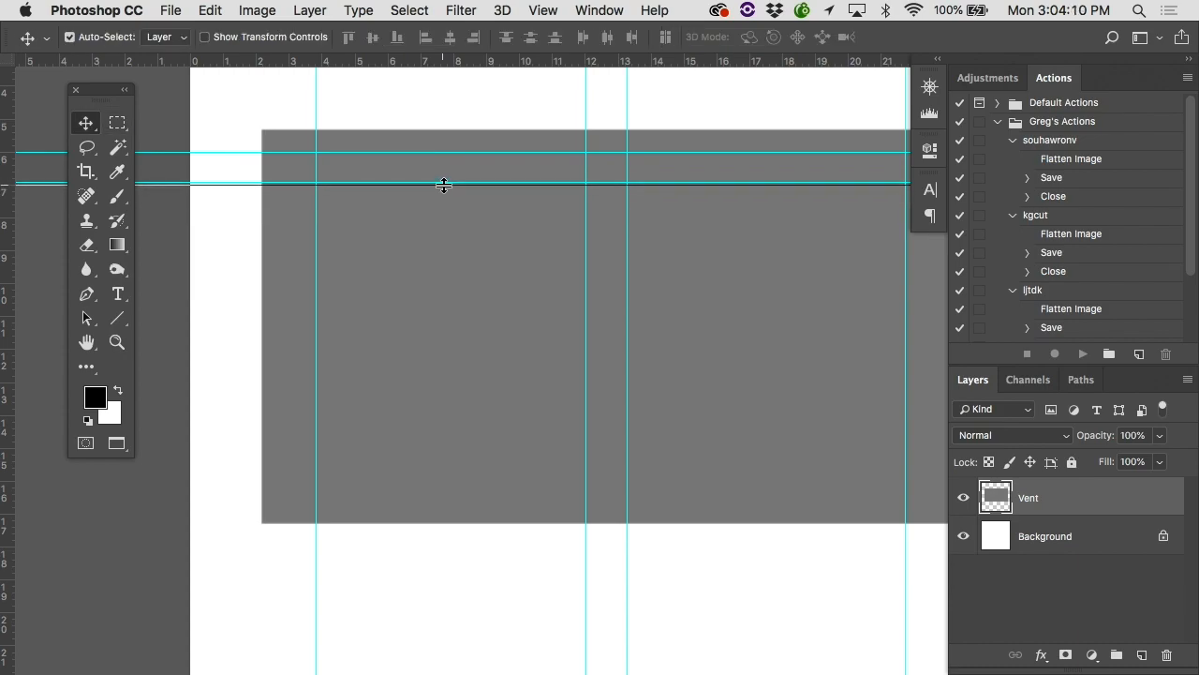
pyautogui.moveTo(466, 62); pyautogui.dragTo(460, 192)
pyautogui.moveTo(431, 62); pyautogui.dragTo(472, 62)
pyautogui.moveTo(435, 189); pyautogui.dragTo(437, 59)
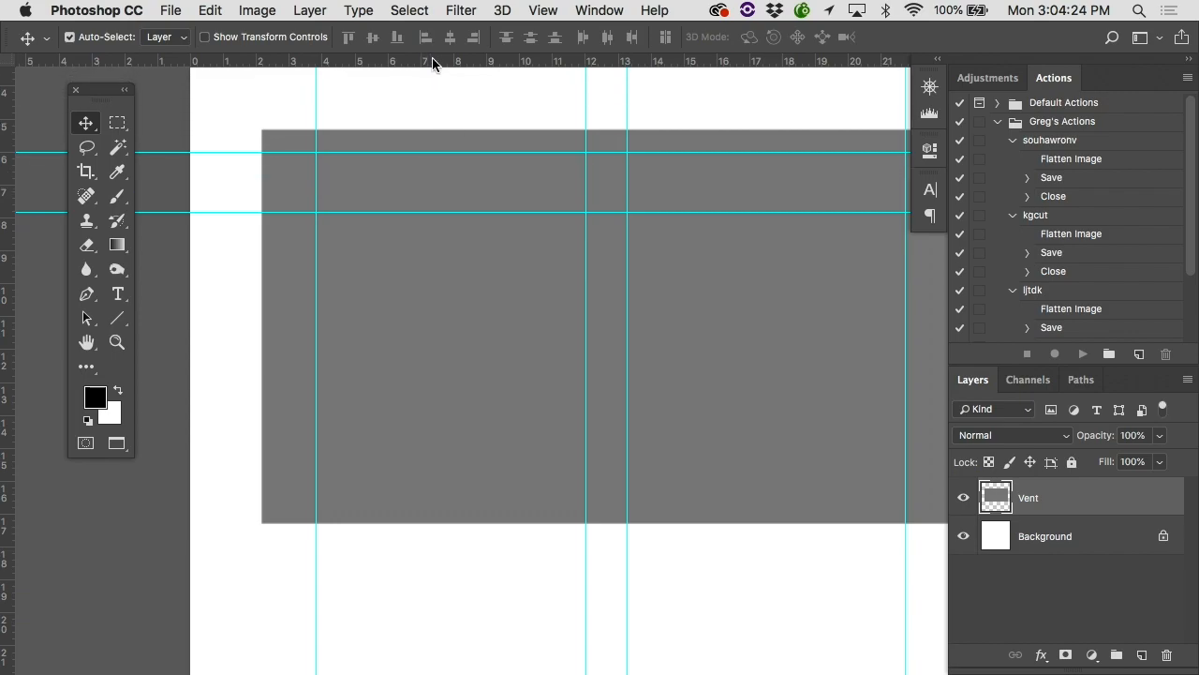
pyautogui.moveTo(420, 210); pyautogui.dragTo(421, 179)
# Add horizontal guides at about 6.7, 7.6, 7.8, 8.5, 8.8 and 9.6 cm, alternating narrow gaps and wider slots
pyautogui.moveTo(442, 62); pyautogui.dragTo(445, 184)
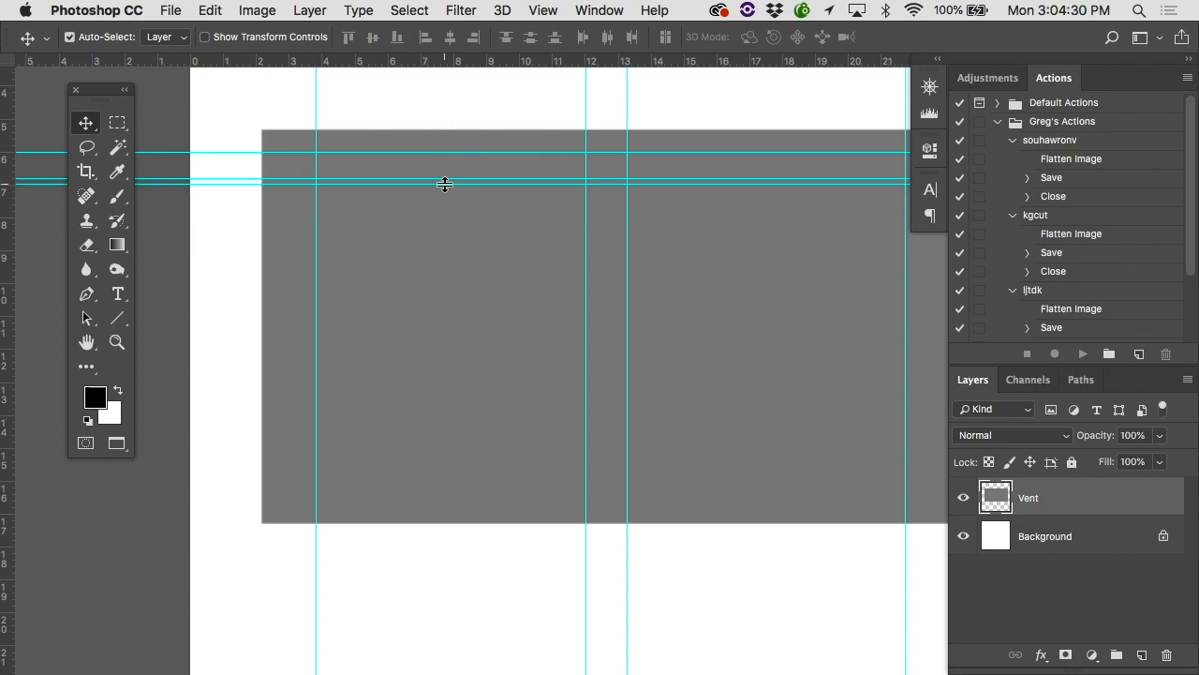
pyautogui.moveTo(432, 62); pyautogui.dragTo(429, 211)
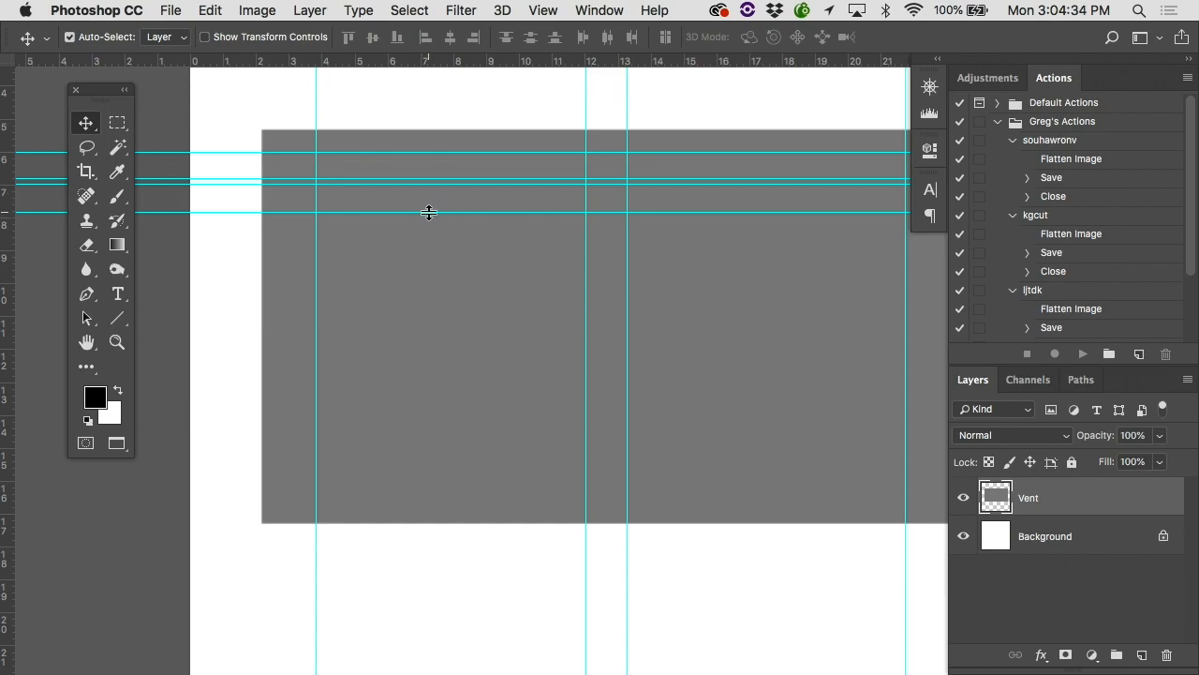
pyautogui.moveTo(450, 63); pyautogui.dragTo(447, 217)
pyautogui.moveTo(462, 73); pyautogui.dragTo(456, 242)
pyautogui.moveTo(472, 67); pyautogui.dragTo(469, 250)
pyautogui.moveTo(487, 63); pyautogui.dragTo(476, 277)
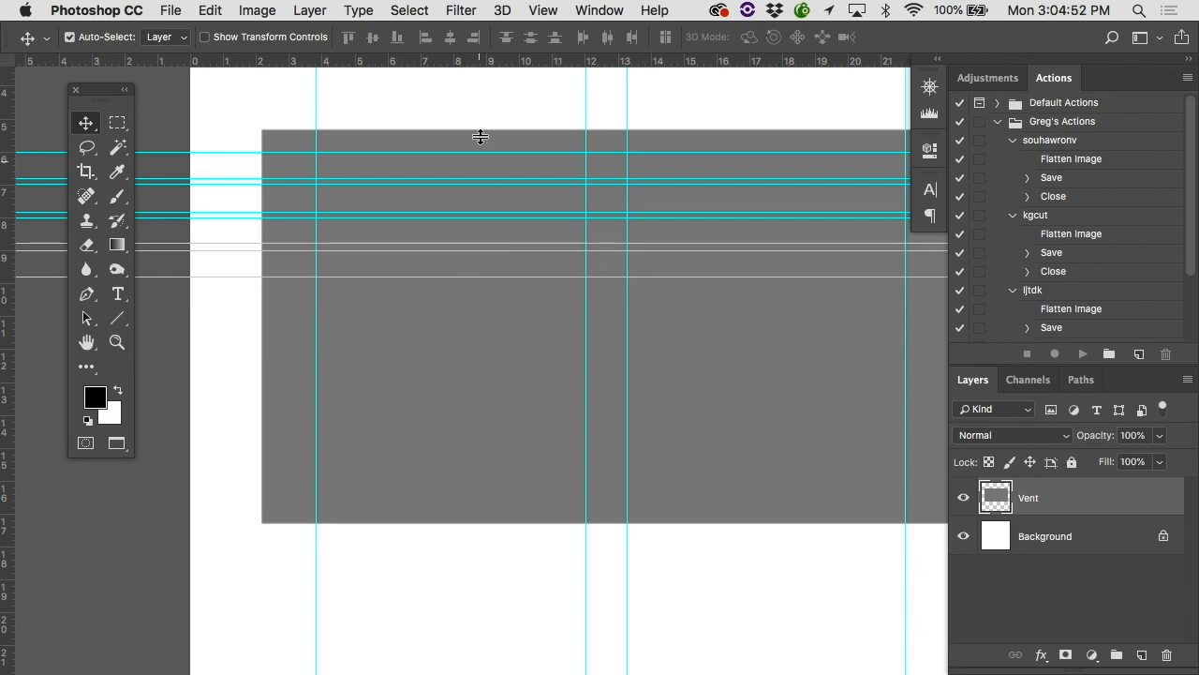
# Add paired horizontal guides from about 9.8 to 15.6 cm, keeping the narrow-gap and wide-slot pattern, and remove the surplus guide at about 15.8 cm
pyautogui.moveTo(492, 68); pyautogui.dragTo(453, 380)
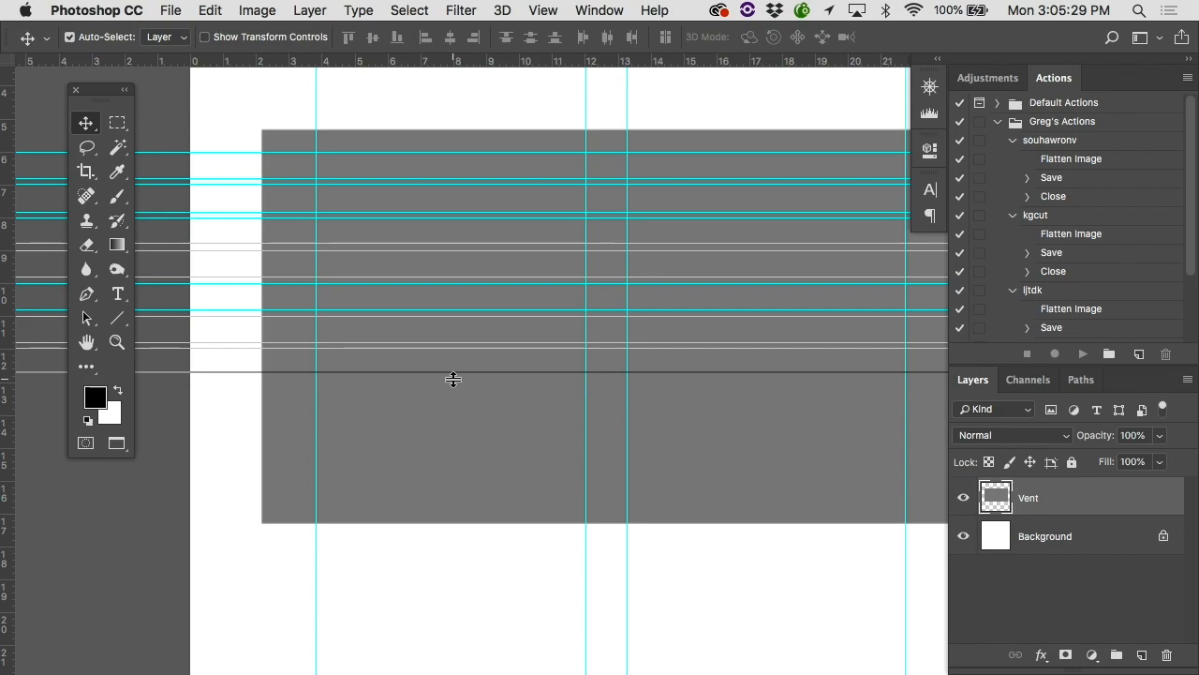
pyautogui.moveTo(454, 378); pyautogui.dragTo(452, 374)
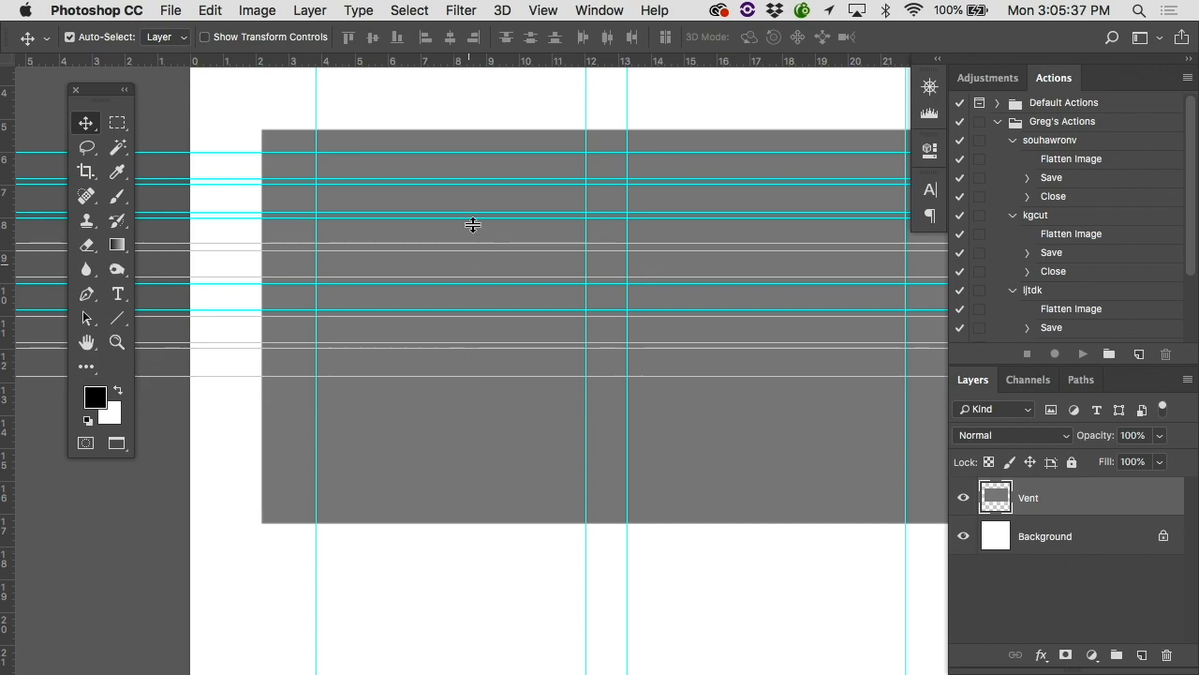
pyautogui.moveTo(486, 62); pyautogui.dragTo(428, 382)
pyautogui.moveTo(447, 65); pyautogui.dragTo(421, 410)
pyautogui.moveTo(400, 60); pyautogui.dragTo(396, 475)
pyautogui.moveTo(415, 65); pyautogui.dragTo(414, 481)
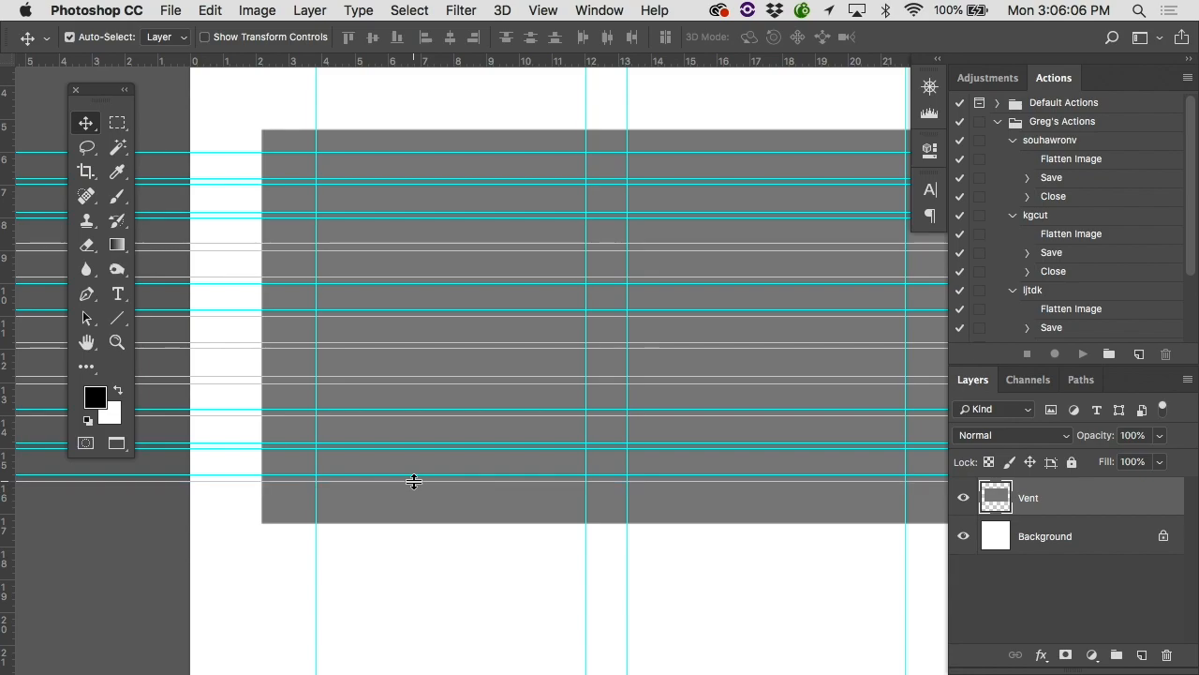
pyautogui.moveTo(414, 481); pyautogui.dragTo(416, 62)
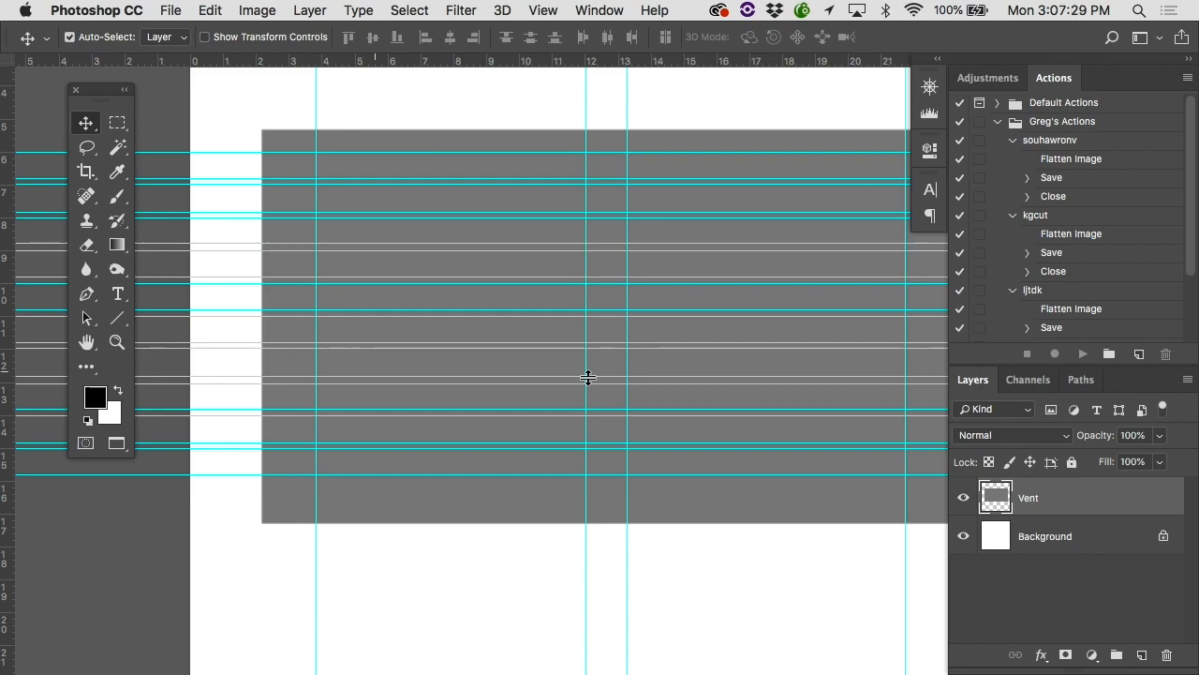
# Nudge the grey rectangle on the Vent layer up by about 0.4 cm to centre it vertically around the slot guides
pyautogui.press('Up')
pyautogui.press('Up')
pyautogui.press('Up')
pyautogui.press('Up')
pyautogui.press('Up')
pyautogui.press('Up')
pyautogui.press('Up')
pyautogui.press('Up')
pyautogui.press('Up')
pyautogui.press('Up')
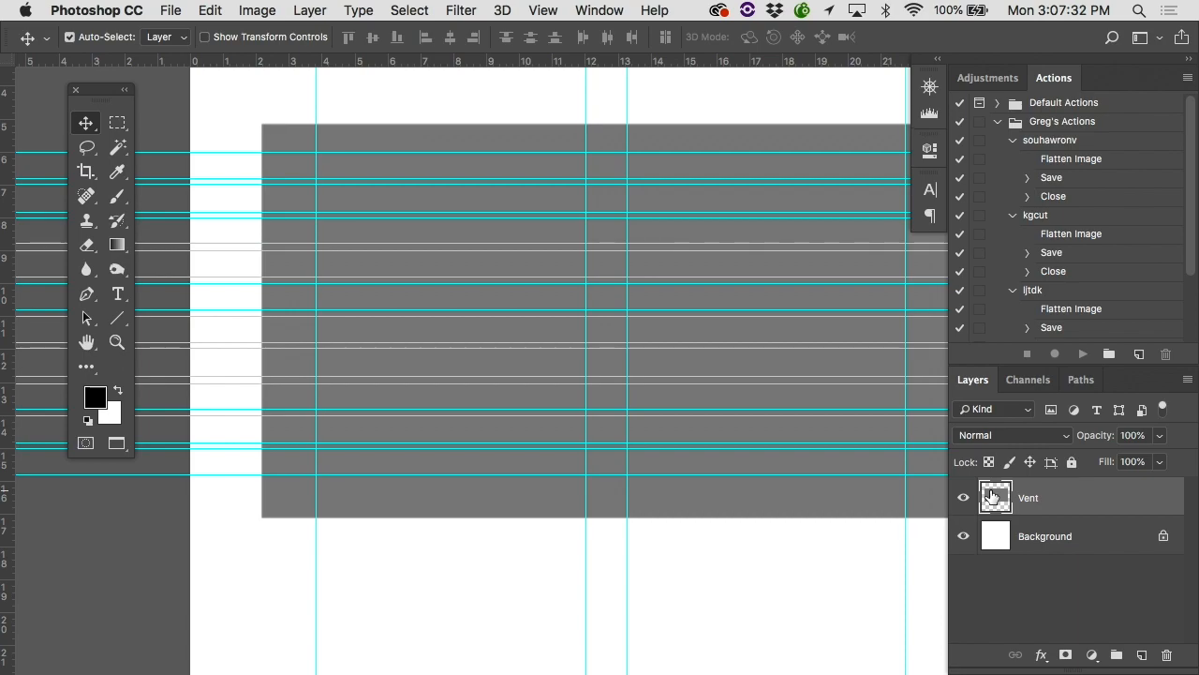
pyautogui.hscroll(2, 882, 551)
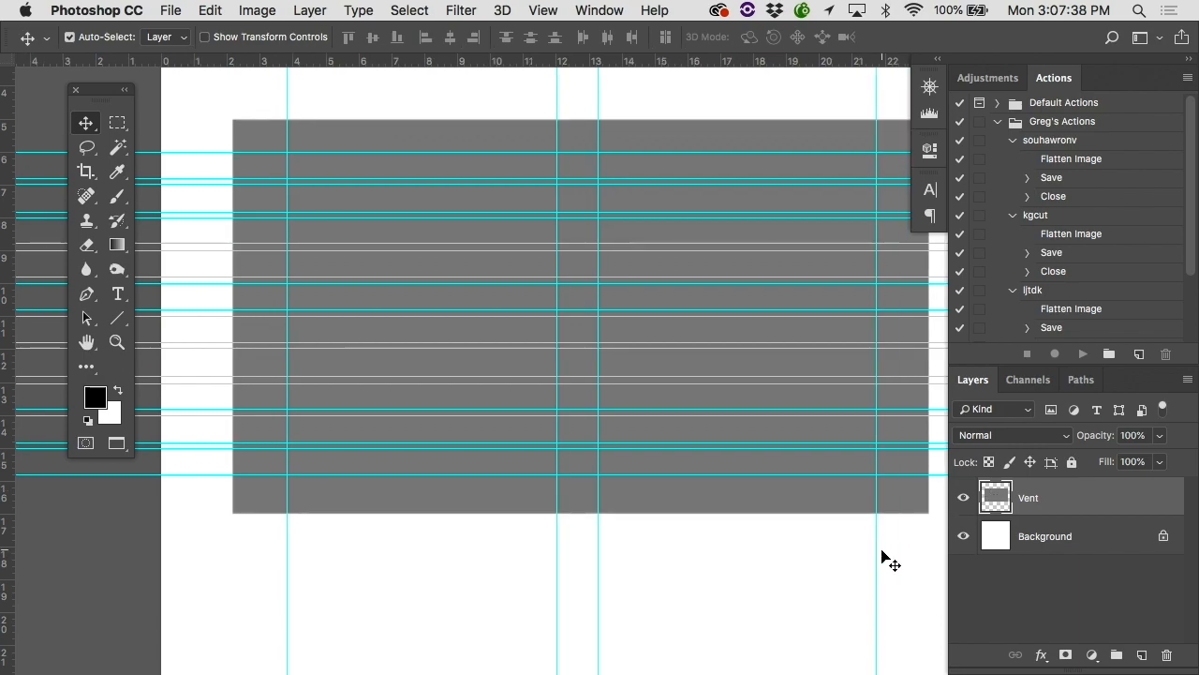
pyautogui.press('Up')
# Cut out the uppermost slot of the first column and build an added marquee selection of the nine slots below it between the guides
pyautogui.press('m')
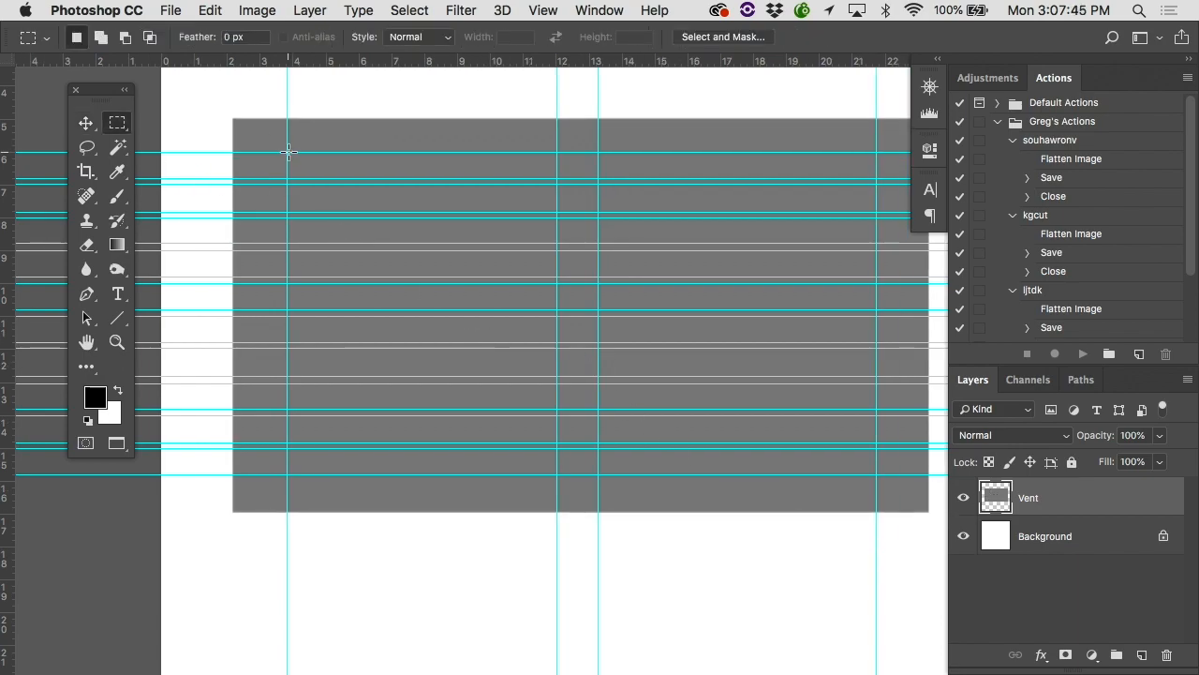
pyautogui.moveTo(288, 153); pyautogui.dragTo(557, 178)
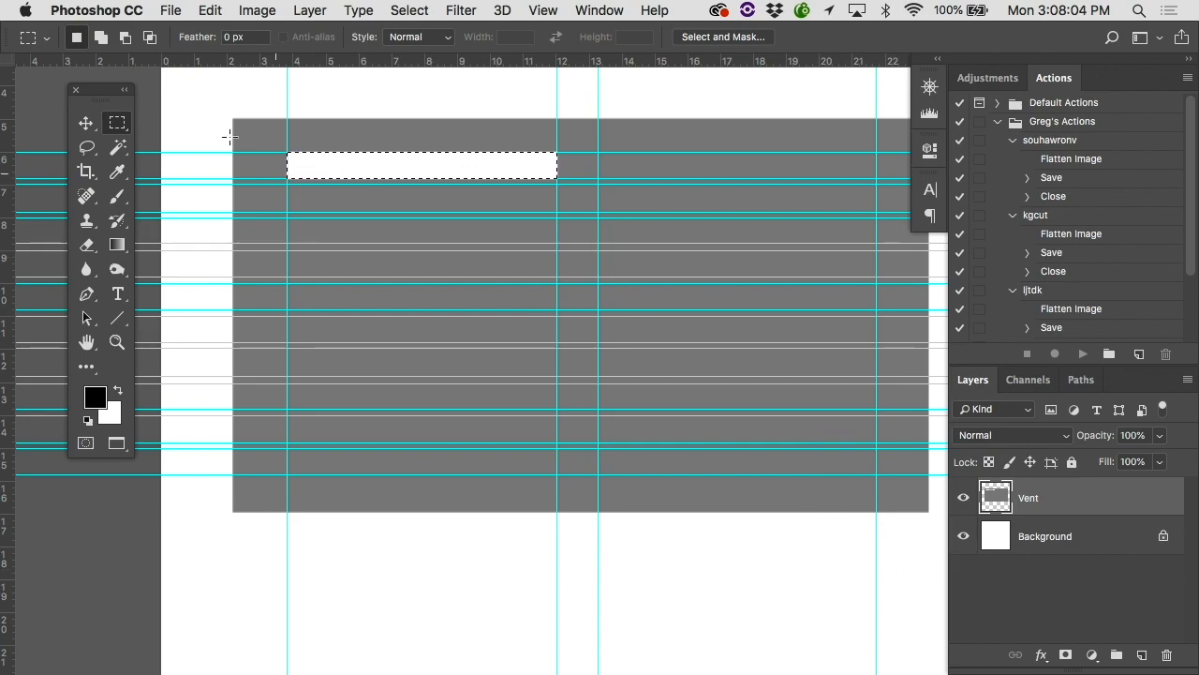
pyautogui.click(102, 37)
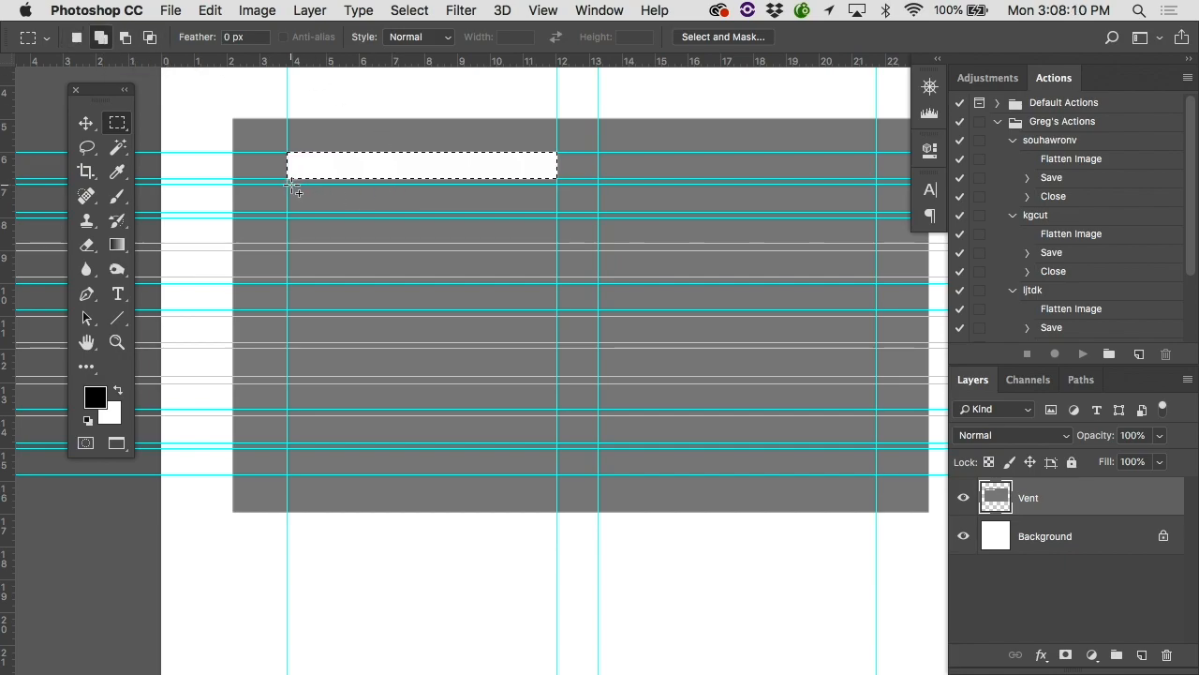
pyautogui.moveTo(288, 185); pyautogui.dragTo(557, 213)
pyautogui.moveTo(288, 216); pyautogui.dragTo(556, 244)
pyautogui.moveTo(289, 251); pyautogui.dragTo(288, 283)
pyautogui.moveTo(288, 316); pyautogui.dragTo(287, 378)
pyautogui.moveTo(288, 381); pyautogui.dragTo(556, 411)
pyautogui.moveTo(557, 414); pyautogui.dragTo(557, 475)
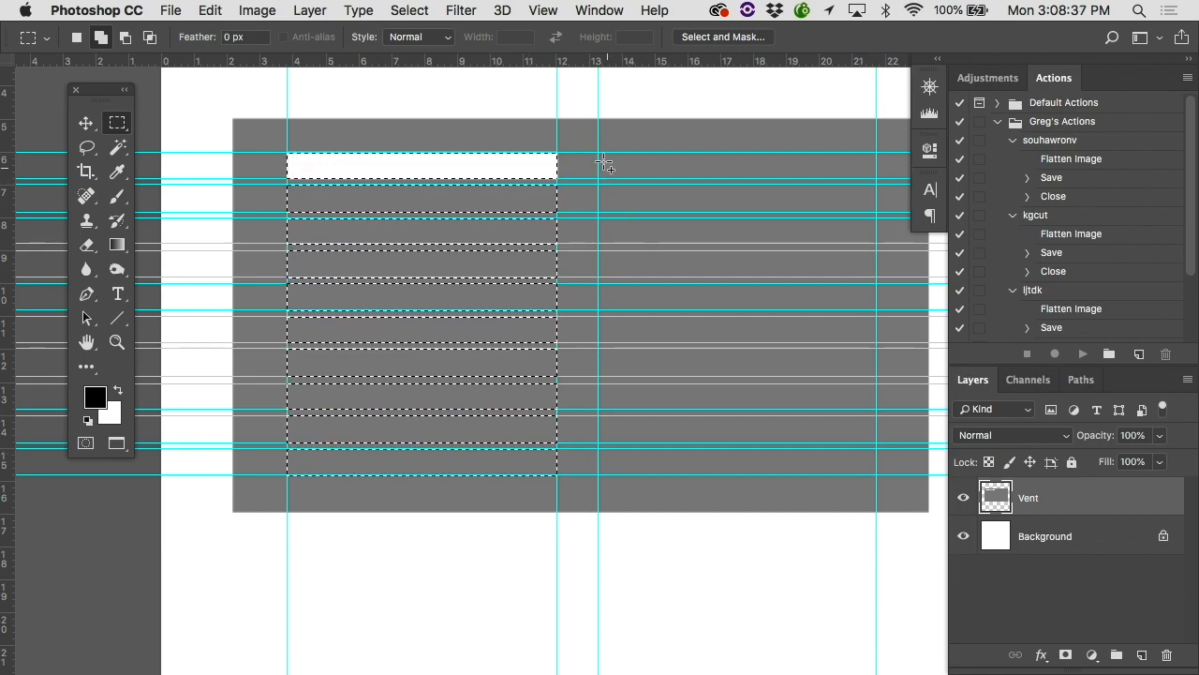
# Add the second column's ten slots to the selection, cut all selected slots out of the Vent layer and deselect
pyautogui.moveTo(600, 152); pyautogui.dragTo(603, 211)
pyautogui.moveTo(735, 225); pyautogui.dragTo(599, 279)
pyautogui.moveTo(850, 290); pyautogui.dragTo(877, 442)
pyautogui.moveTo(877, 446); pyautogui.dragTo(600, 474)
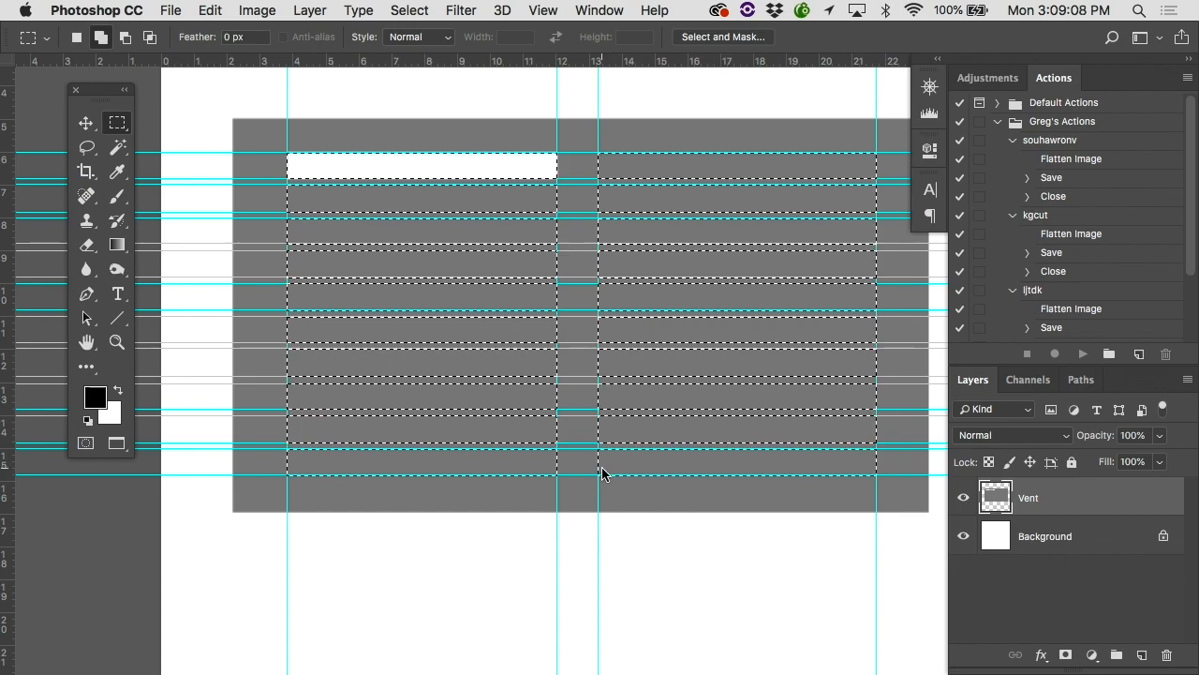
pyautogui.press('super+BackSpace')
pyautogui.press('super+d')
# Hide the guides and bring the whole vent into view
pyautogui.click(543, 10)
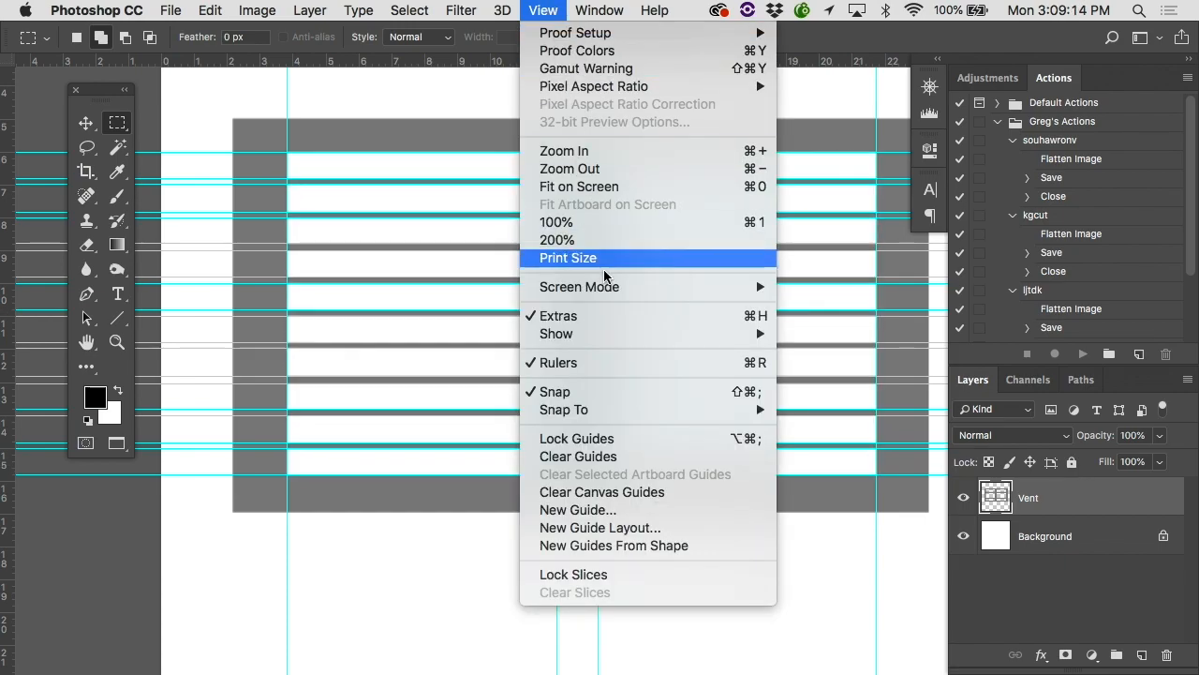
pyautogui.moveTo(629, 335)
pyautogui.click(834, 251)
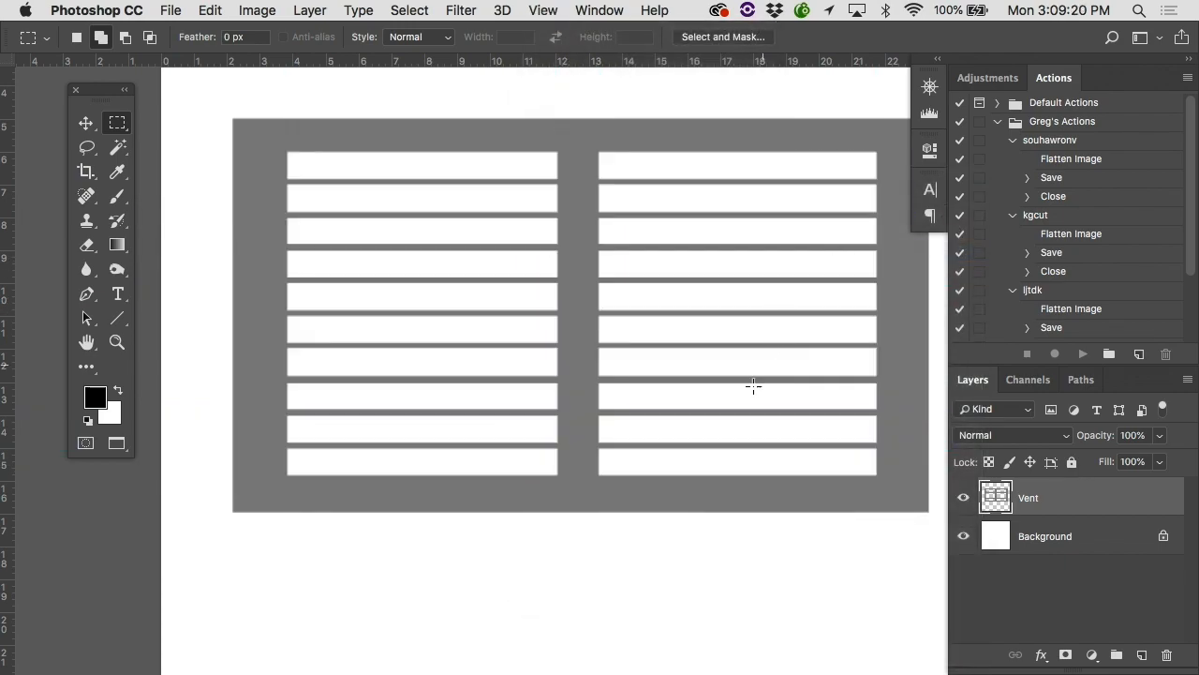
pyautogui.hscroll(3, 628, 414)
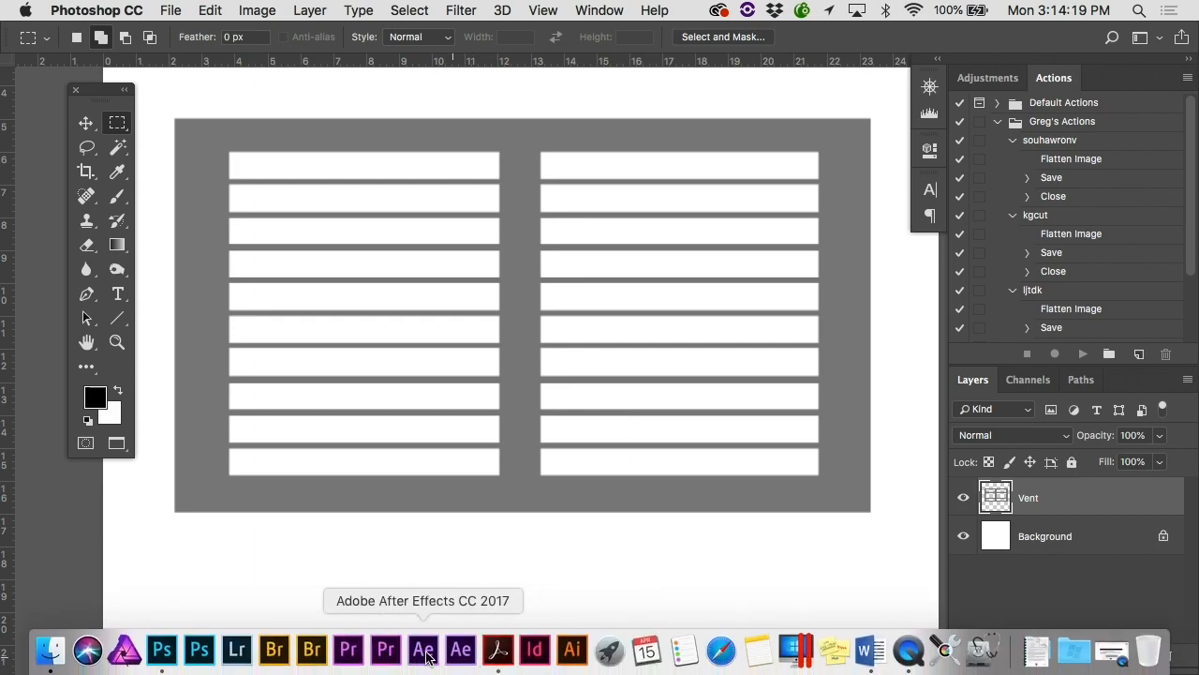
# Check the Metal Vent instructions in Acrobat and, in Photoshop, add a Bevel & Emboss effect to the Vent layer with the Inner Bevel style
pyautogui.click(497, 649)
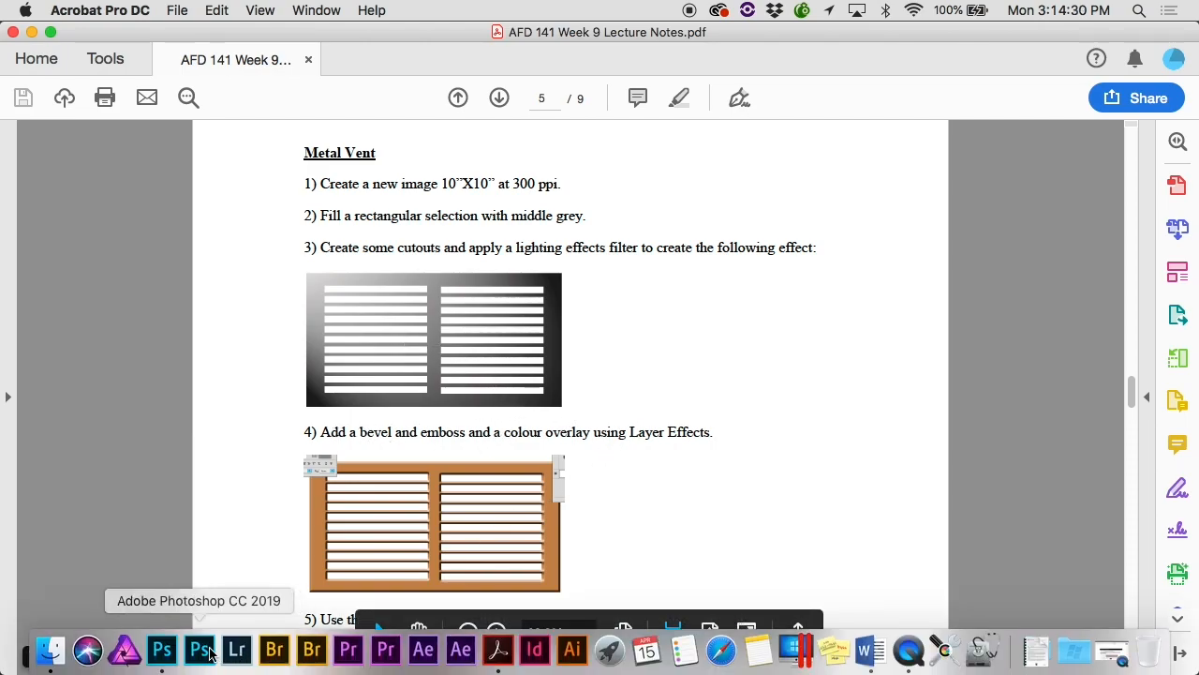
pyautogui.click(212, 653)
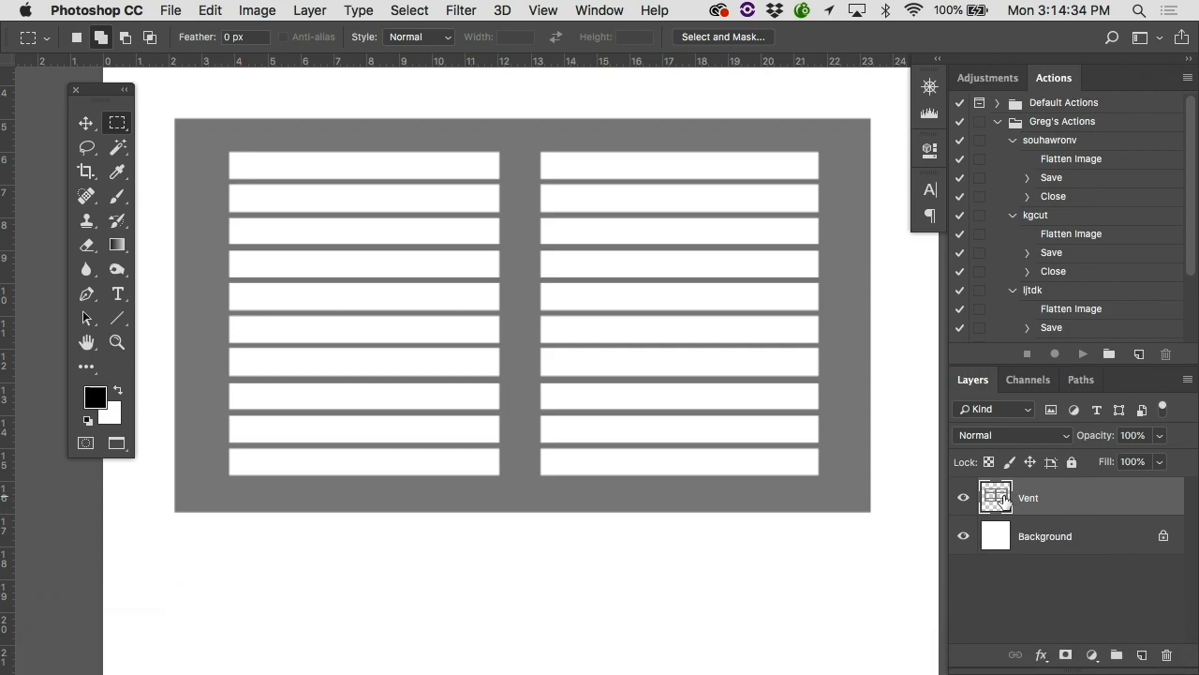
pyautogui.click(1042, 655)
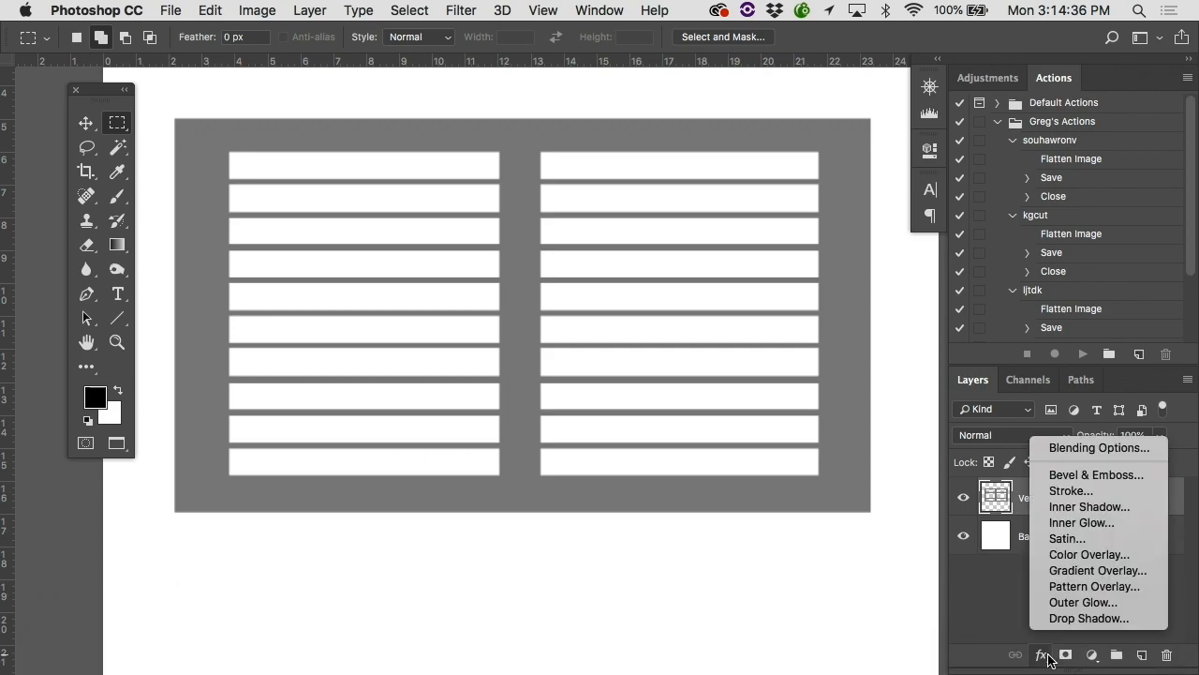
pyautogui.click(1096, 475)
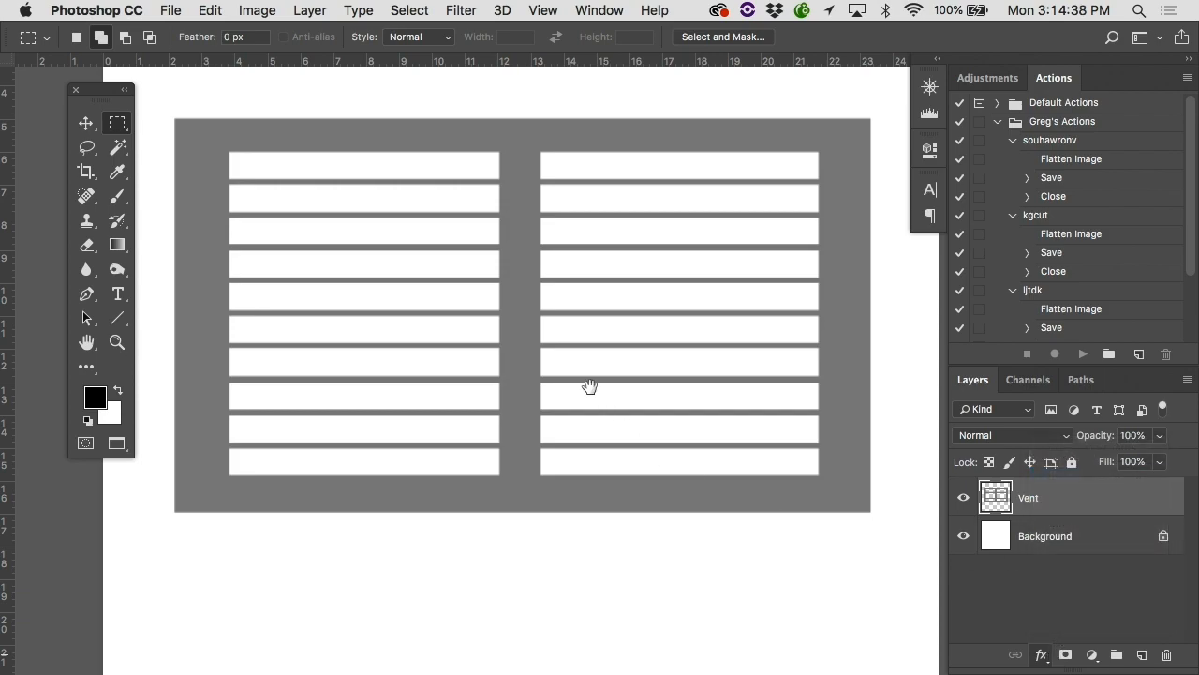
pyautogui.moveTo(461, 64); pyautogui.dragTo(898, 115)
pyautogui.moveTo(460, 226); pyautogui.dragTo(530, 296)
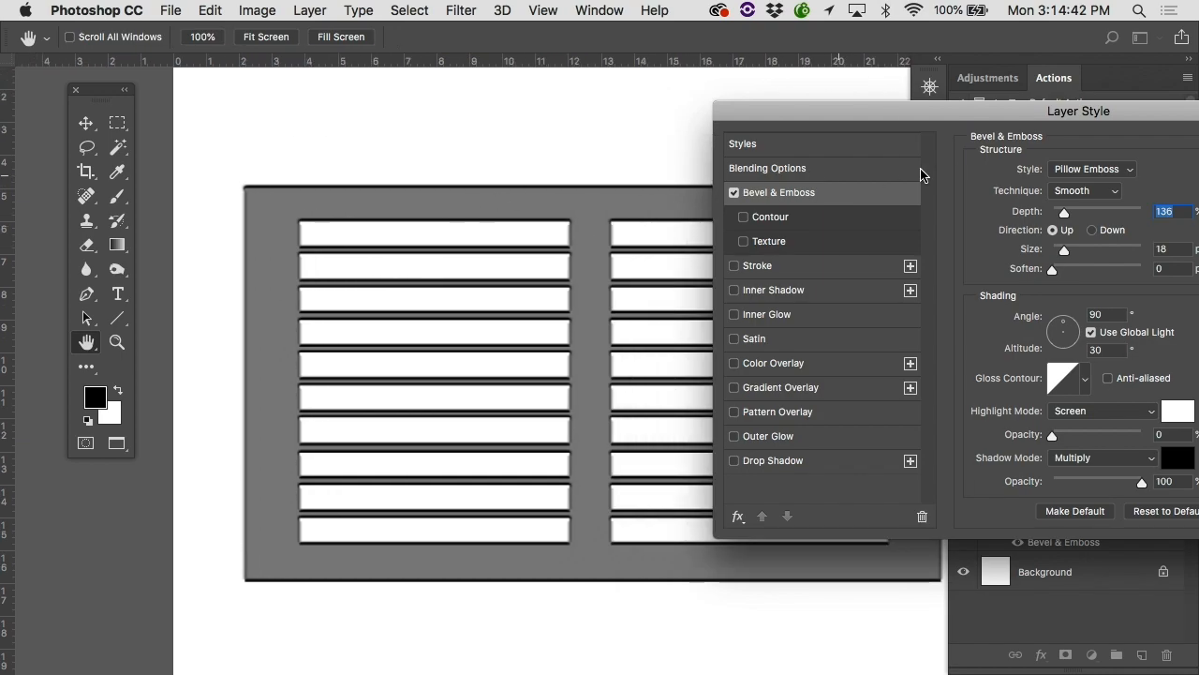
pyautogui.click(1079, 169)
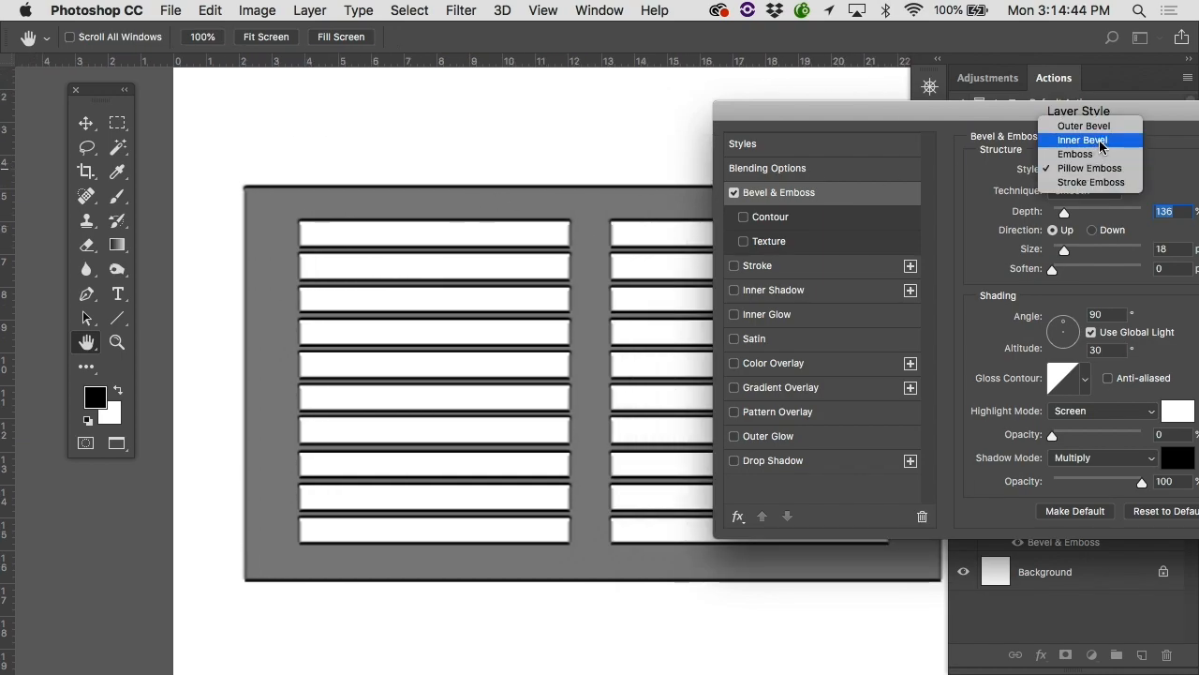
pyautogui.click(1101, 141)
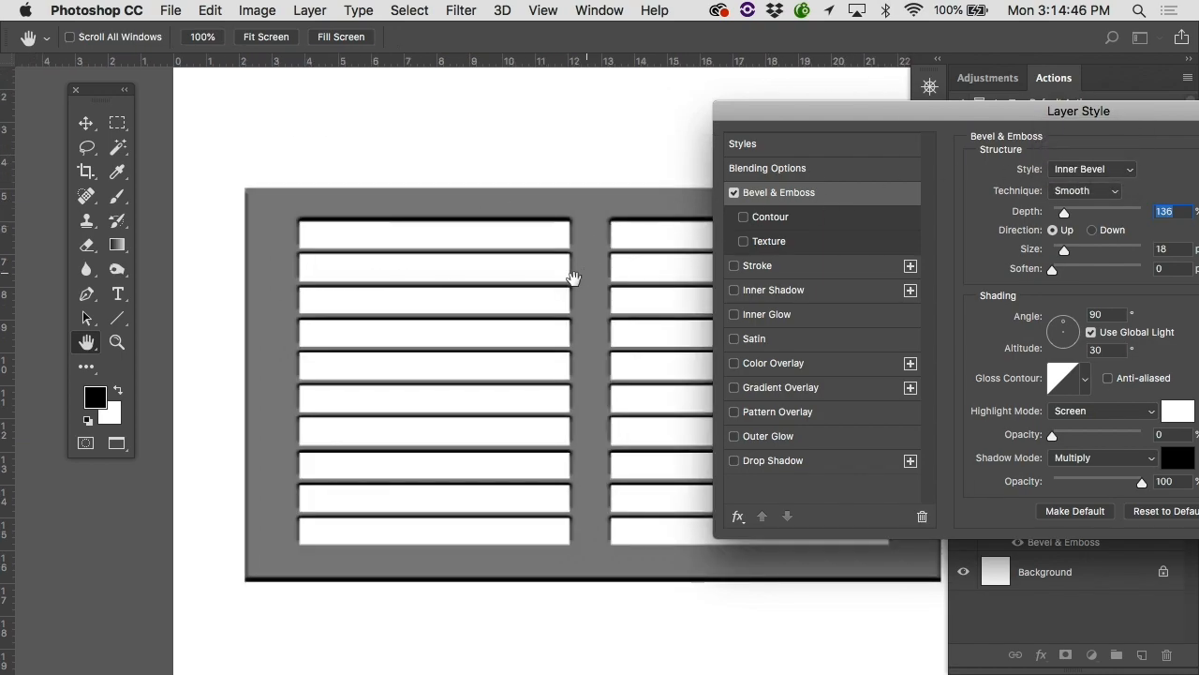
# Set the bevel's depth to 178%, size to 24 px and soften to 6 px, judging the slot edges close up
pyautogui.press('super+plus')
pyautogui.press('super+plus')
pyautogui.press('super+plus')
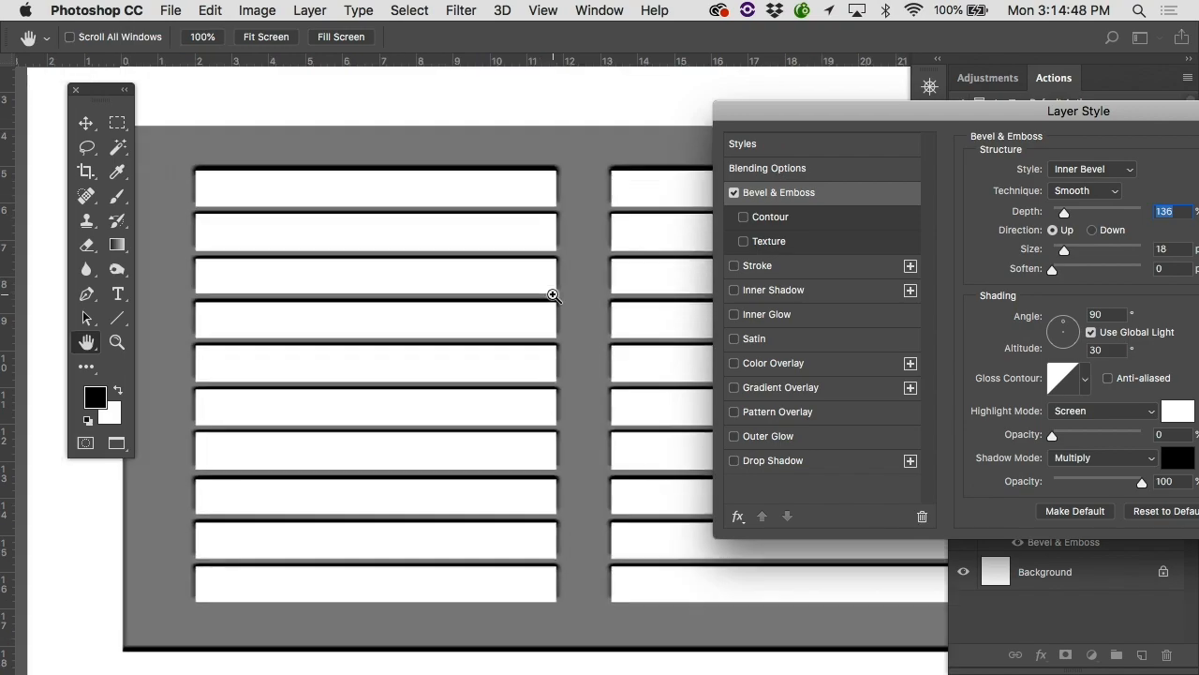
pyautogui.hscroll(-10, 553, 294)
pyautogui.scroll(4, 553, 294)
pyautogui.hscroll(3, 553, 294)
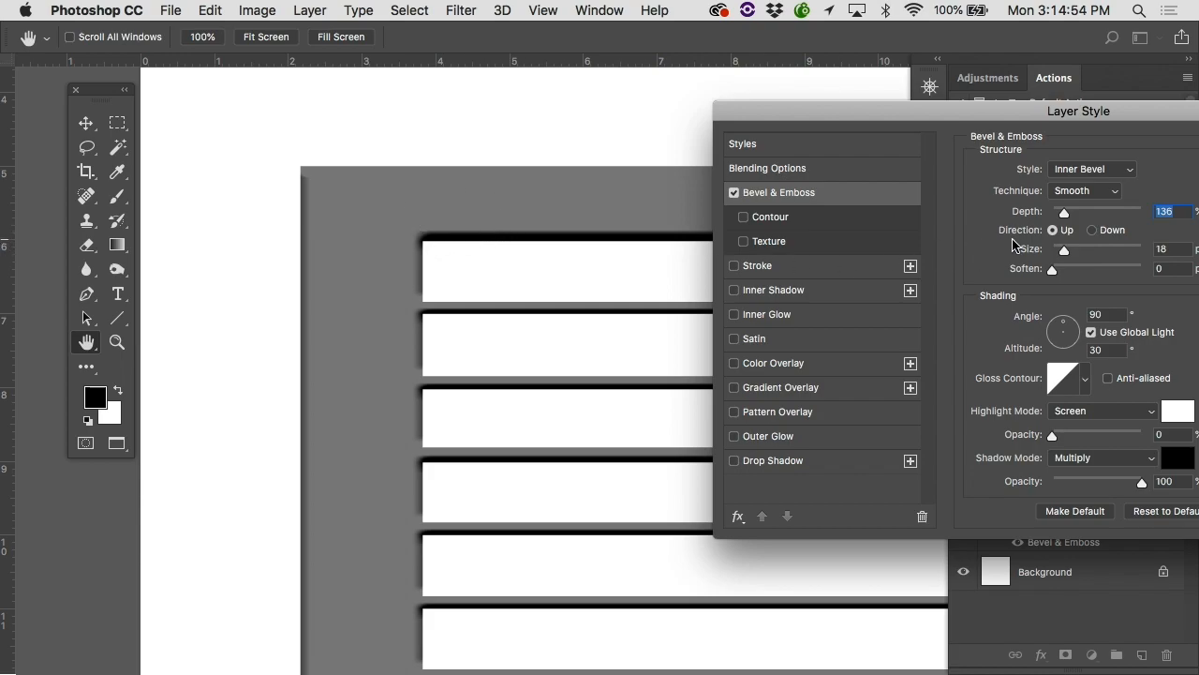
pyautogui.moveTo(1116, 106); pyautogui.dragTo(914, 94)
pyautogui.moveTo(862, 205); pyautogui.dragTo(882, 263)
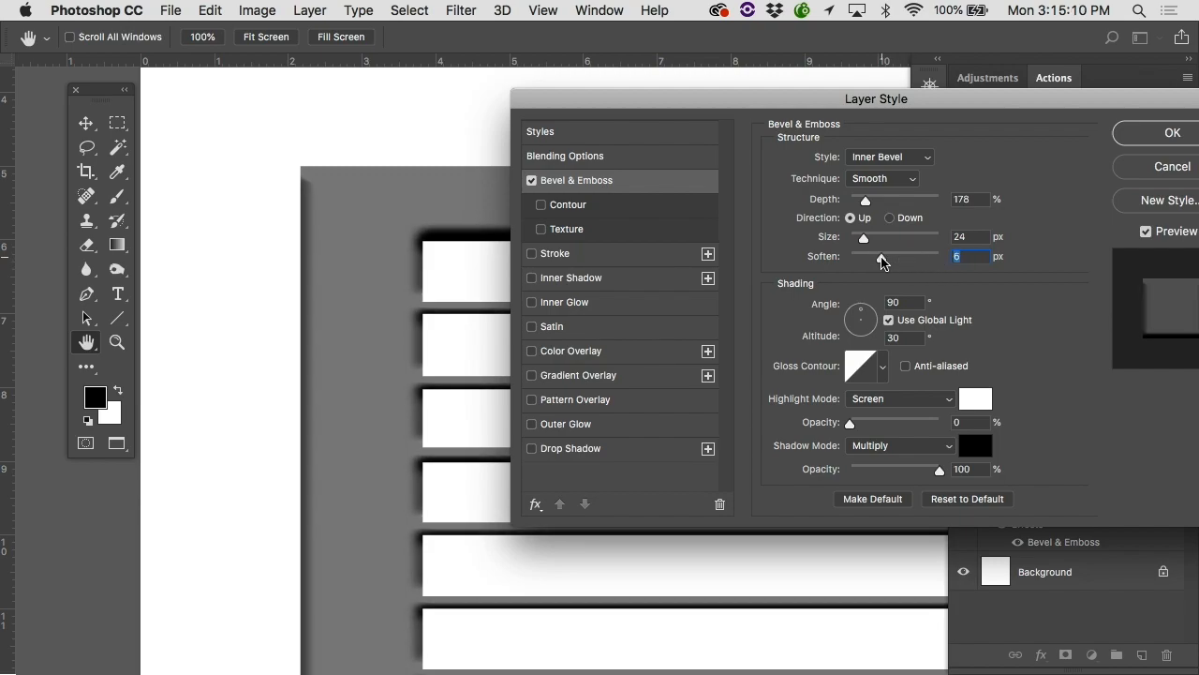
# Try different light directions for the bevel and set its shading angle to 124° with an altitude of 37°
pyautogui.hscroll(3, 450, 287)
pyautogui.scroll(-2, 451, 287)
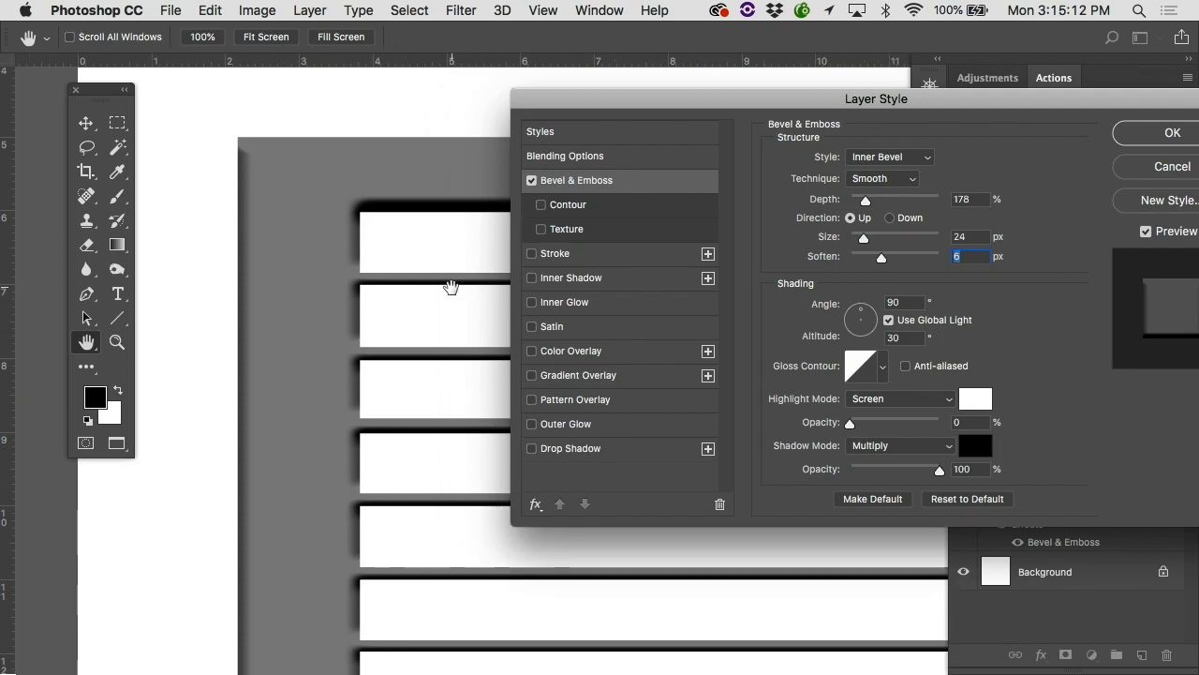
pyautogui.moveTo(861, 315); pyautogui.dragTo(865, 334)
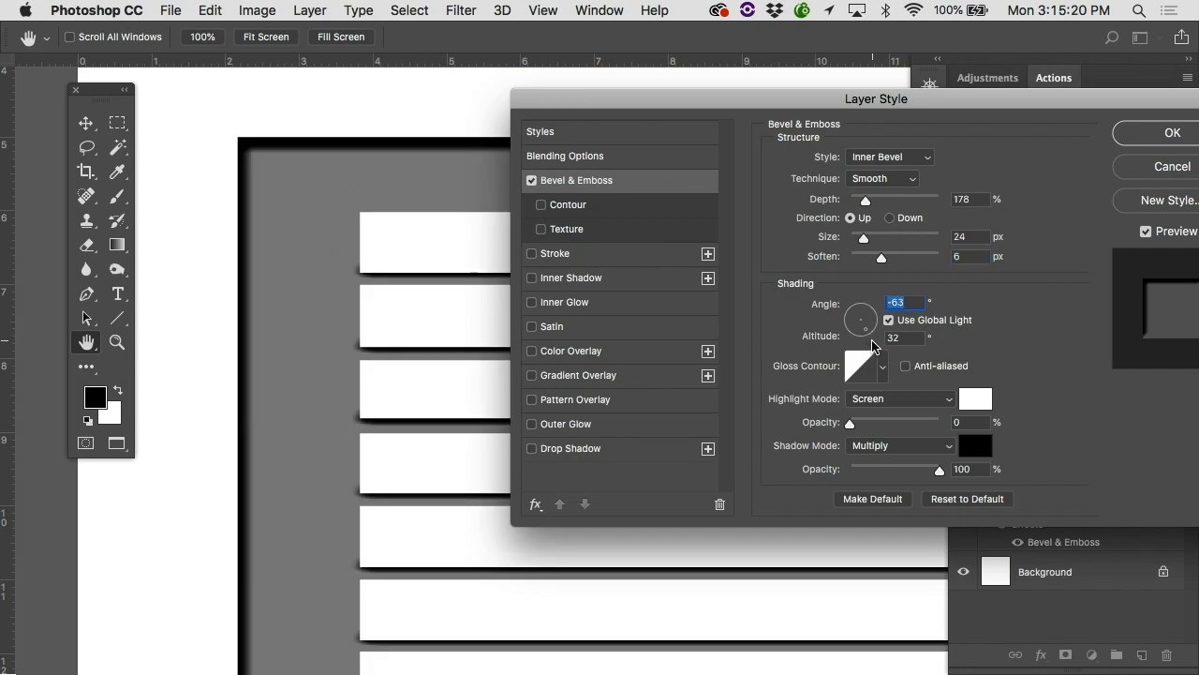
pyautogui.hscroll(5, 284, 355)
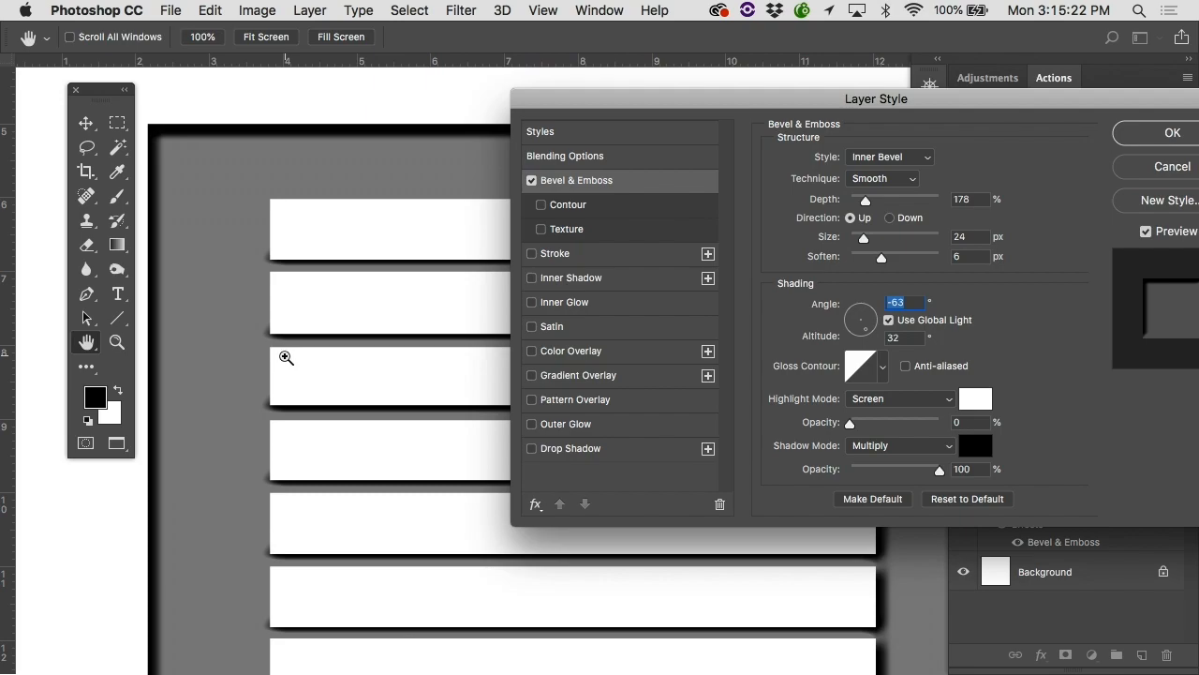
pyautogui.press('super+minus')
pyautogui.press('super+minus')
pyautogui.hscroll(10, 284, 356)
pyautogui.scroll(-6, 284, 355)
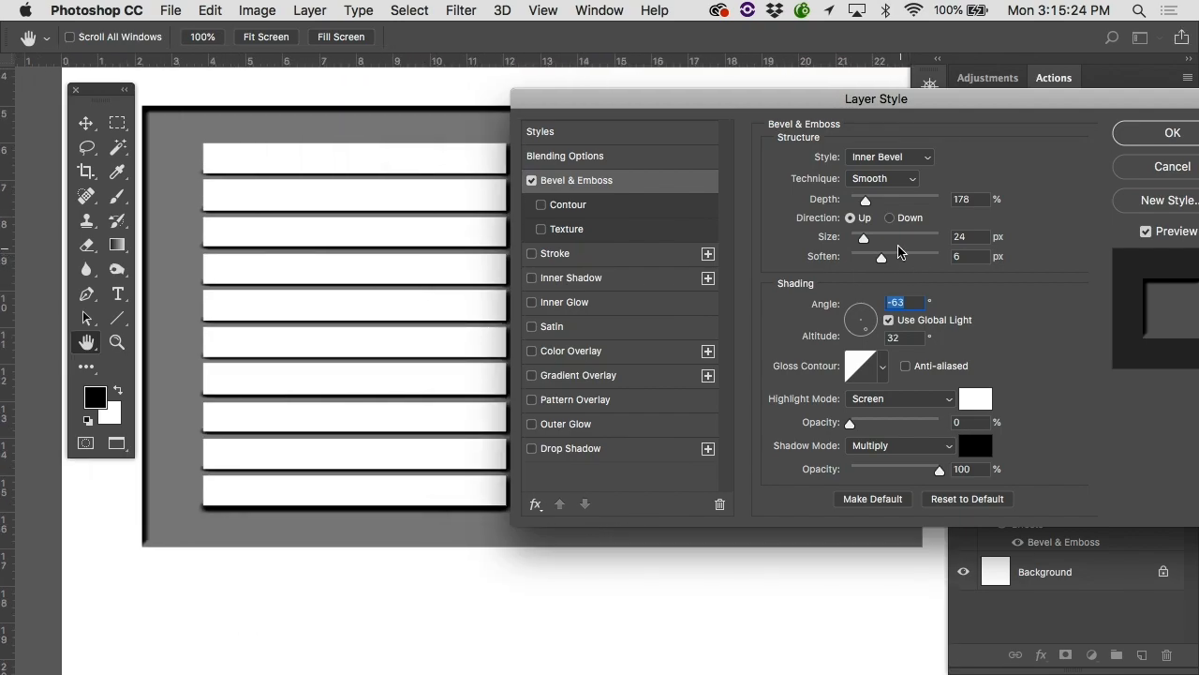
pyautogui.moveTo(861, 316)
pyautogui.mouseDown()
pyautogui.moveTo(861, 336)
pyautogui.moveTo(856, 317)
pyautogui.mouseUp()
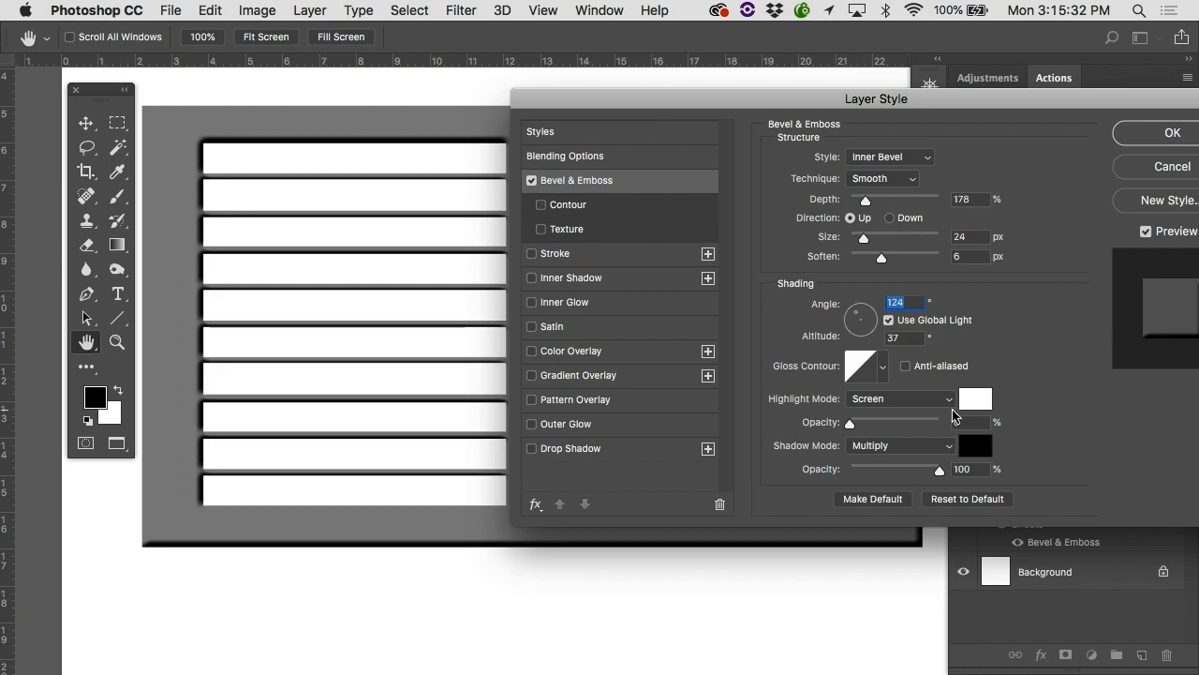
# Set the bevel's highlight opacity to 82% and shadow opacity to 86%, and reduce its size to 16 px
pyautogui.scroll(-1, 931, 430)
pyautogui.moveTo(852, 423); pyautogui.dragTo(914, 429)
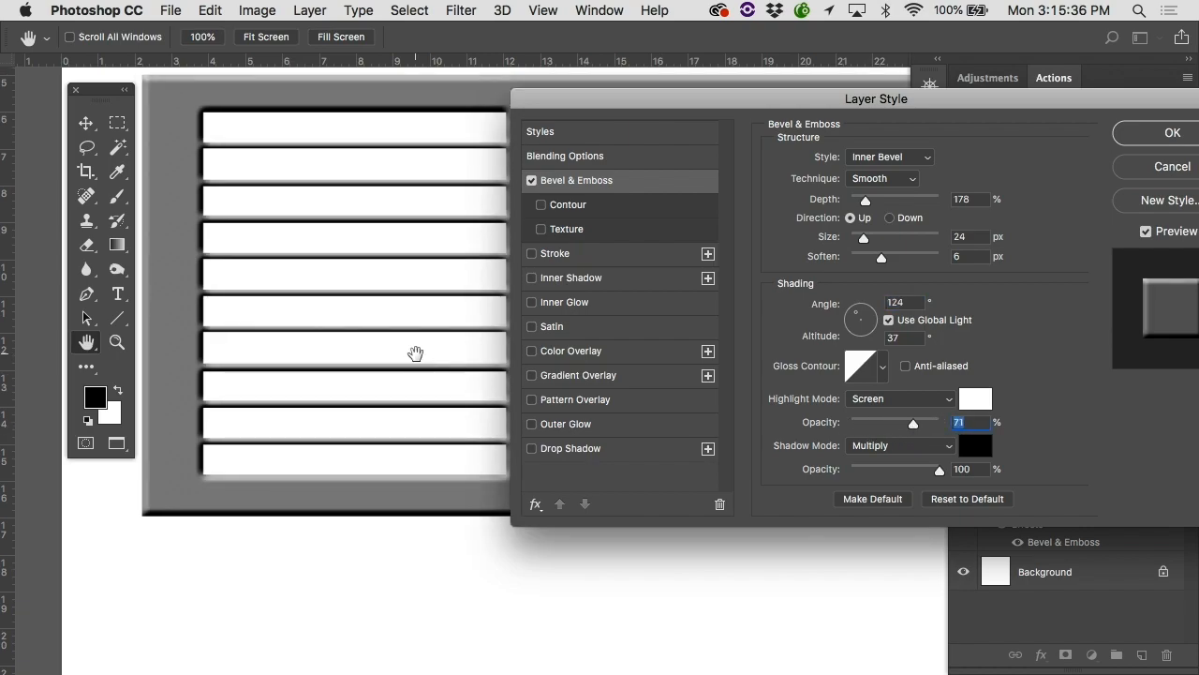
pyautogui.scroll(2, 415, 352)
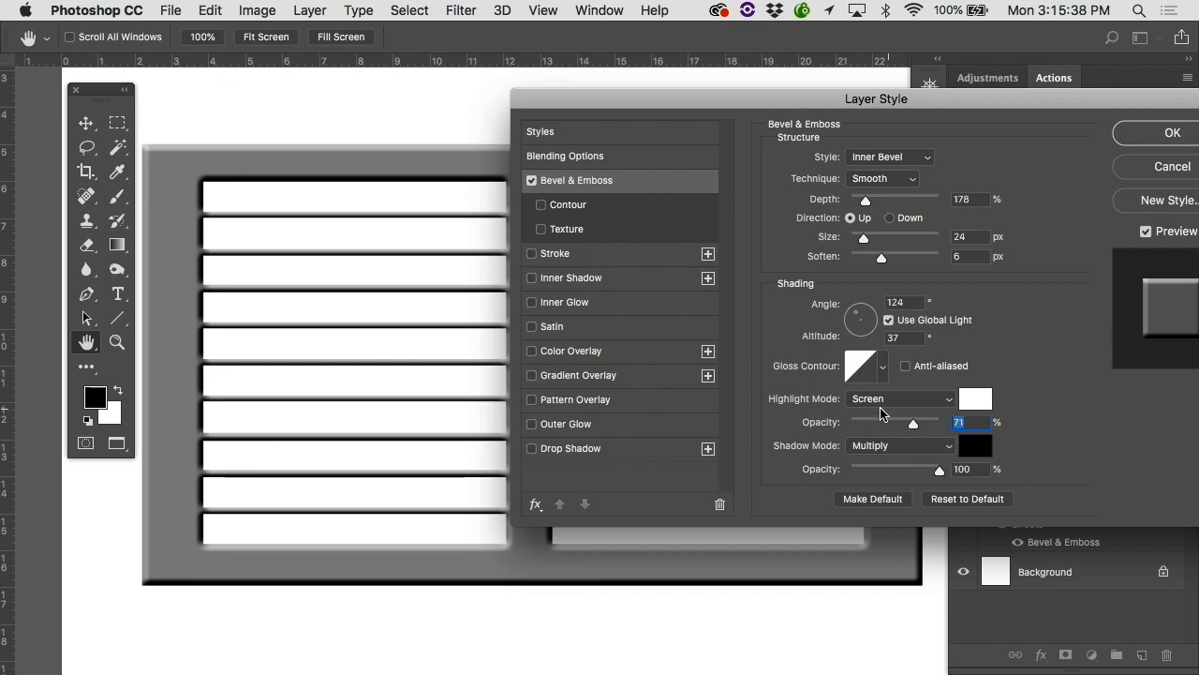
pyautogui.scroll(-1, 907, 427)
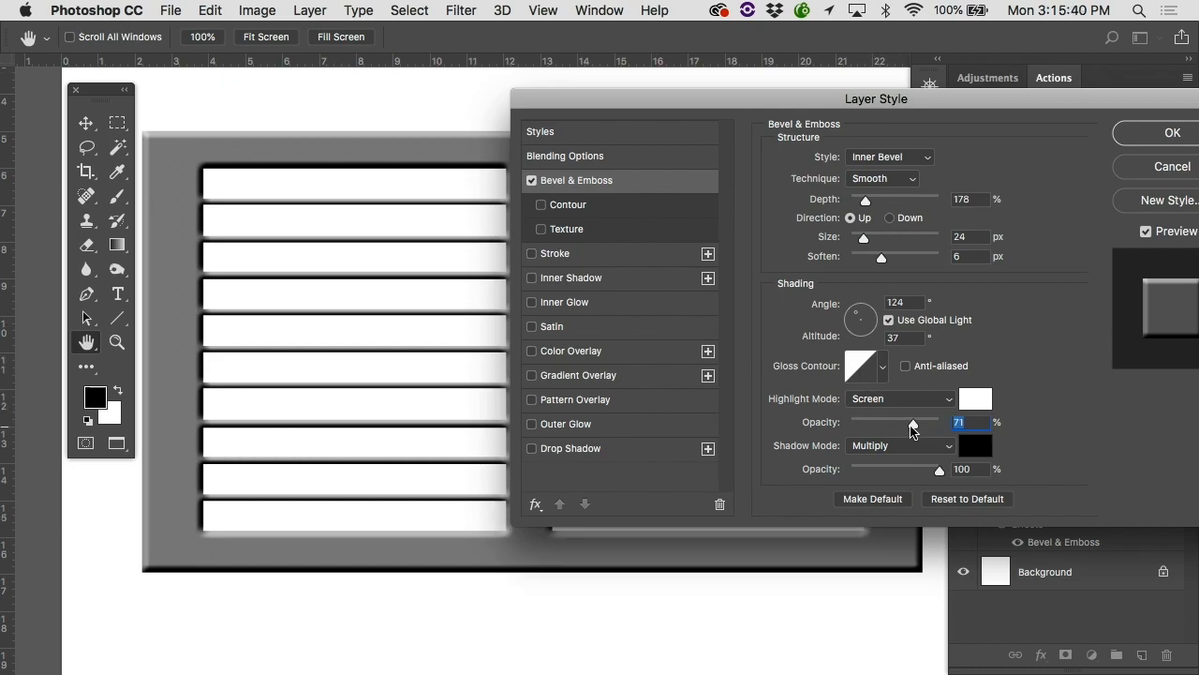
pyautogui.moveTo(914, 426); pyautogui.dragTo(948, 422)
pyautogui.moveTo(941, 469)
pyautogui.mouseDown()
pyautogui.moveTo(841, 471)
pyautogui.moveTo(929, 467)
pyautogui.mouseUp()
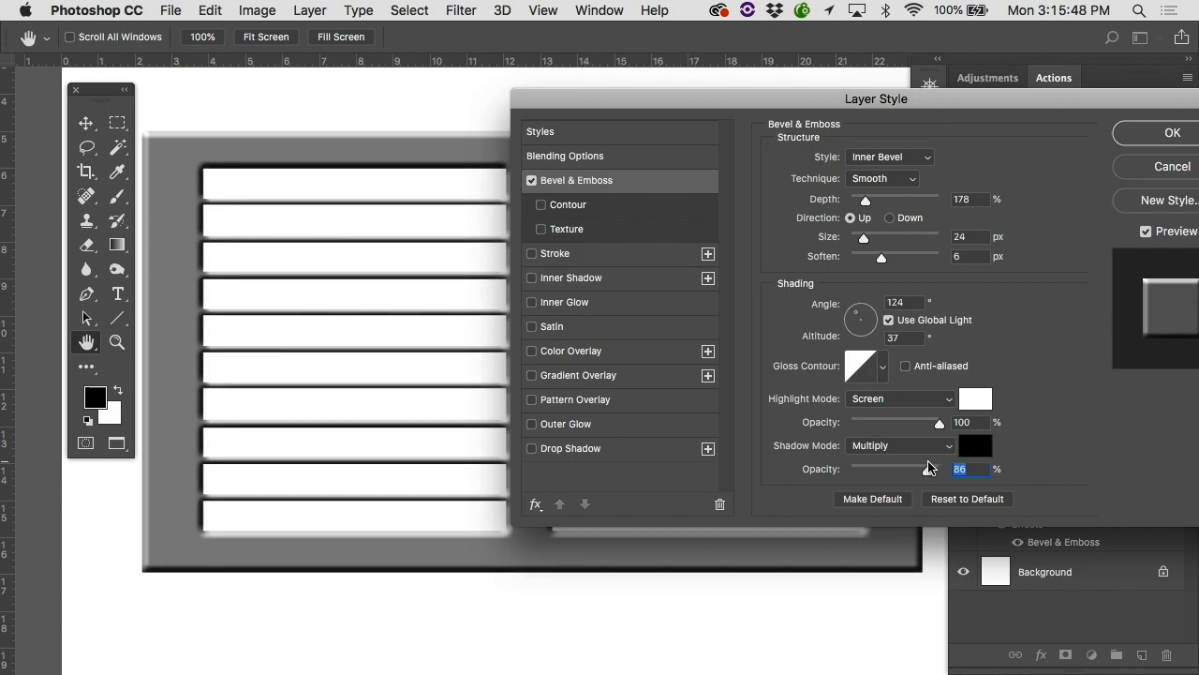
pyautogui.moveTo(937, 427); pyautogui.dragTo(925, 427)
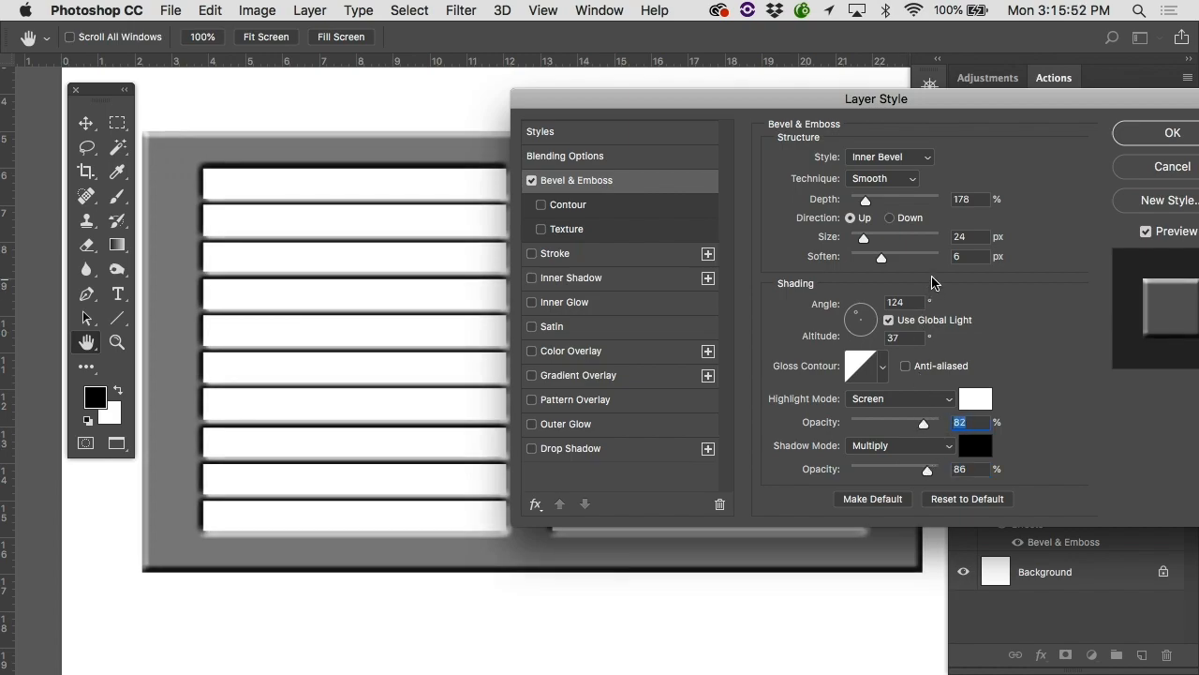
pyautogui.moveTo(864, 238); pyautogui.dragTo(862, 241)
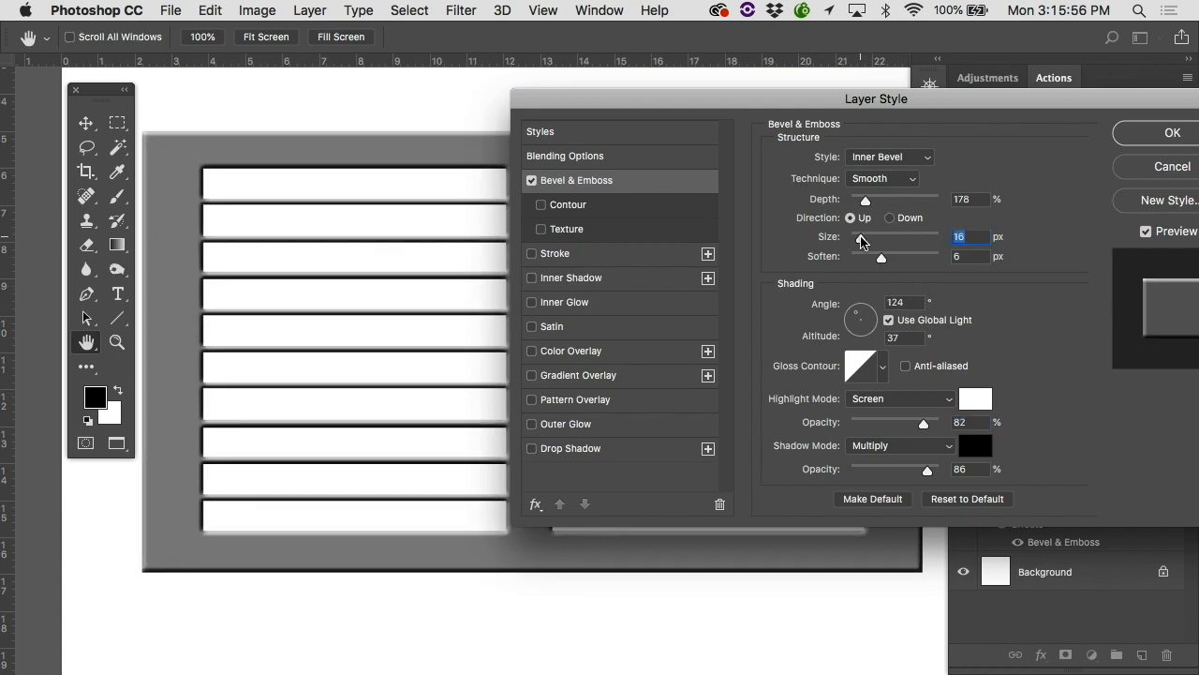
# Apply the bevel settings and compare the vent with the Bevel & Emboss effect hidden and shown
pyautogui.click(1129, 141)
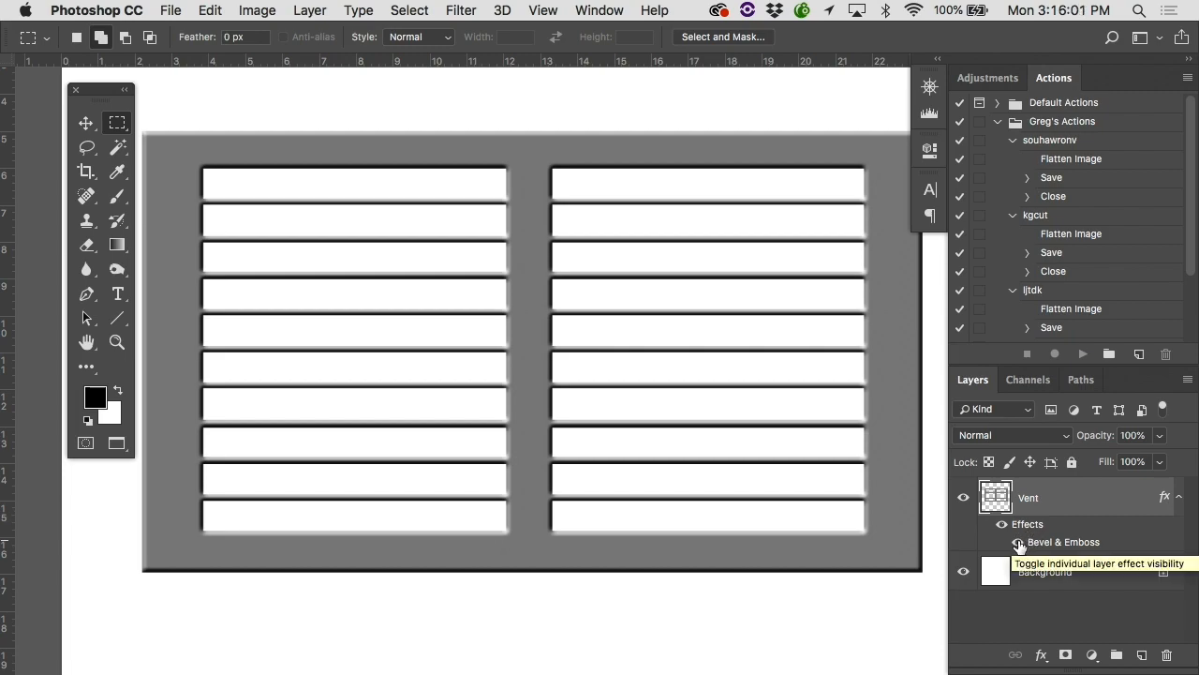
pyautogui.click(1020, 545)
pyautogui.click(1020, 544)
pyautogui.click(1019, 544)
pyautogui.click(1019, 544)
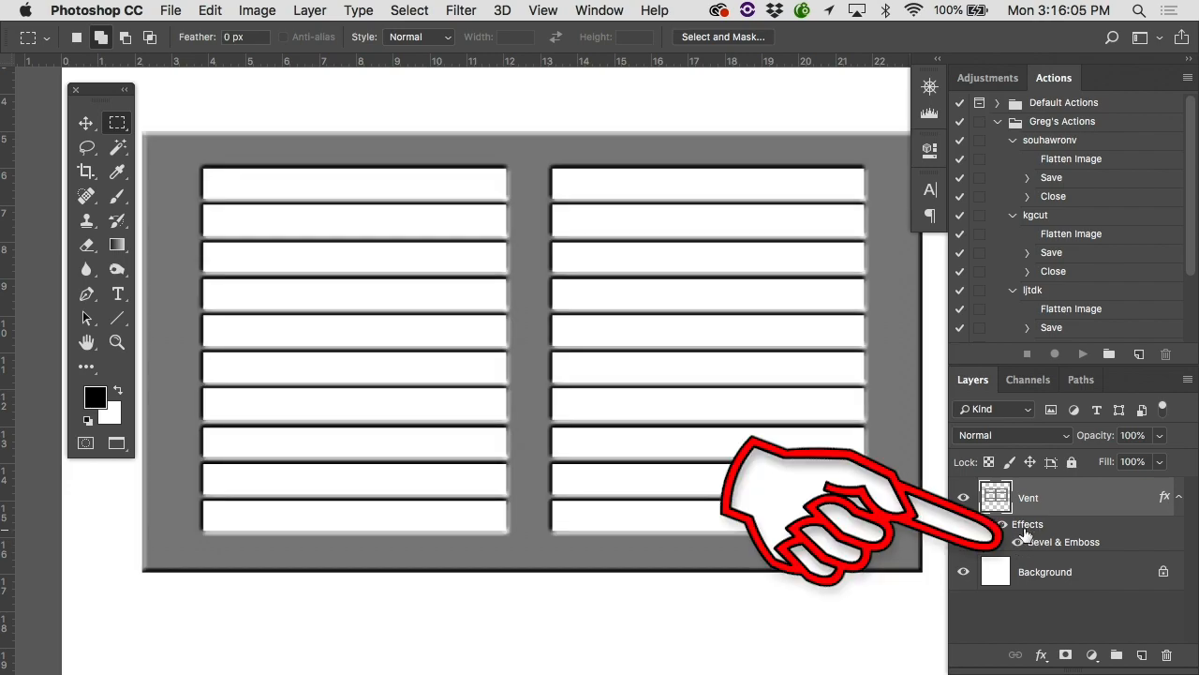
pyautogui.click(1020, 545)
pyautogui.click(1019, 545)
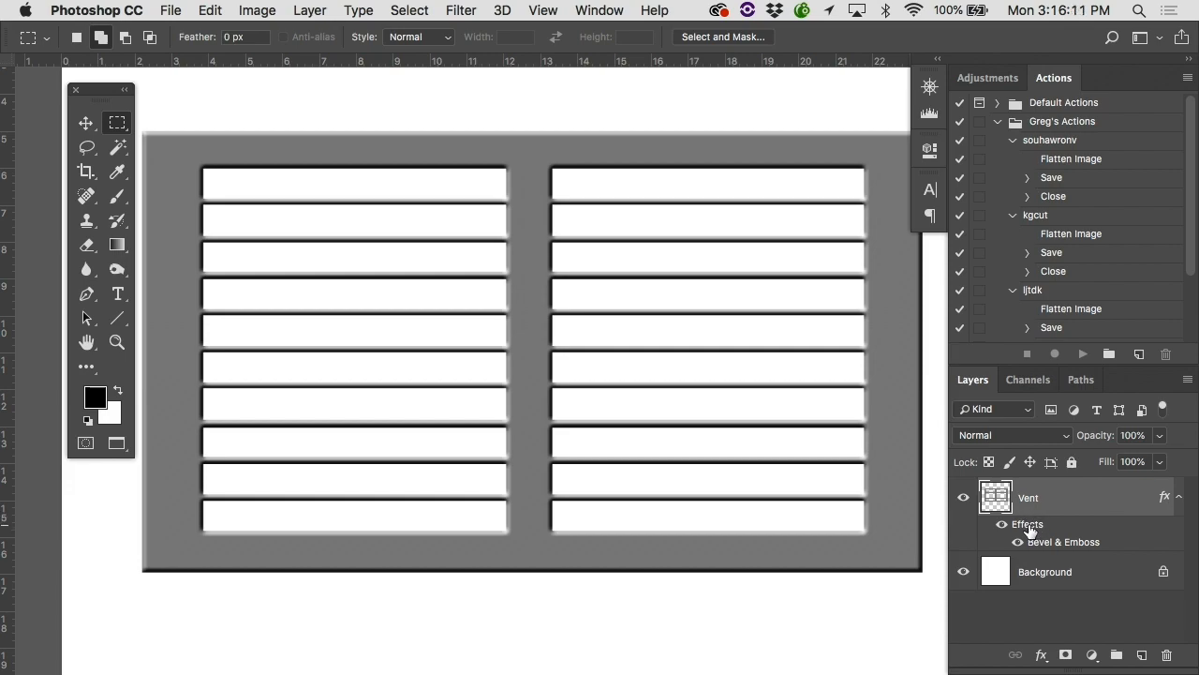
# Add a Drop Shadow effect to the Vent layer with a distance of 24 px and a size of 40 px
pyautogui.doubleClick(1029, 527)
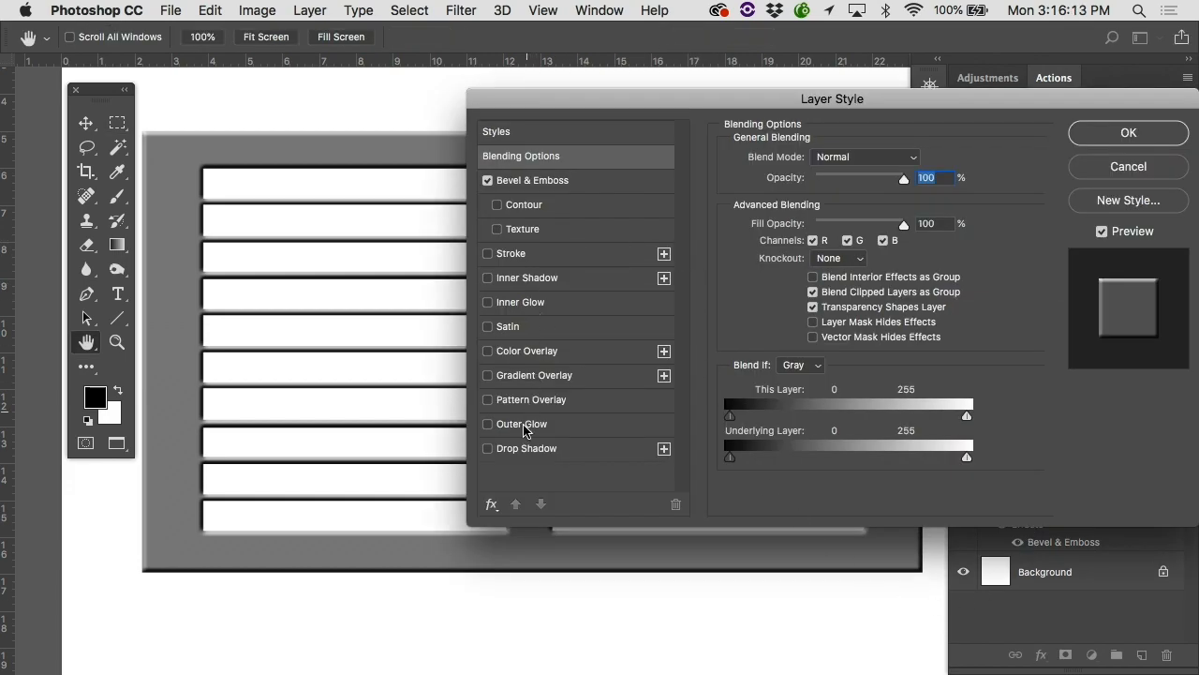
pyautogui.click(510, 449)
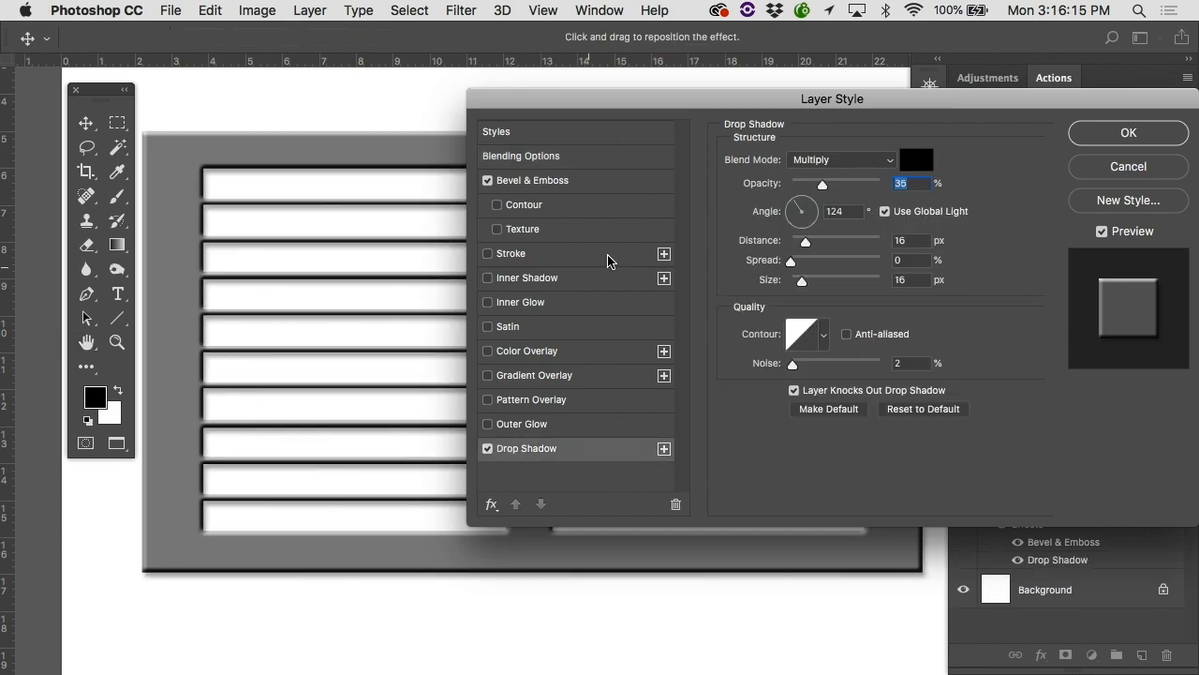
pyautogui.moveTo(807, 242); pyautogui.dragTo(811, 280)
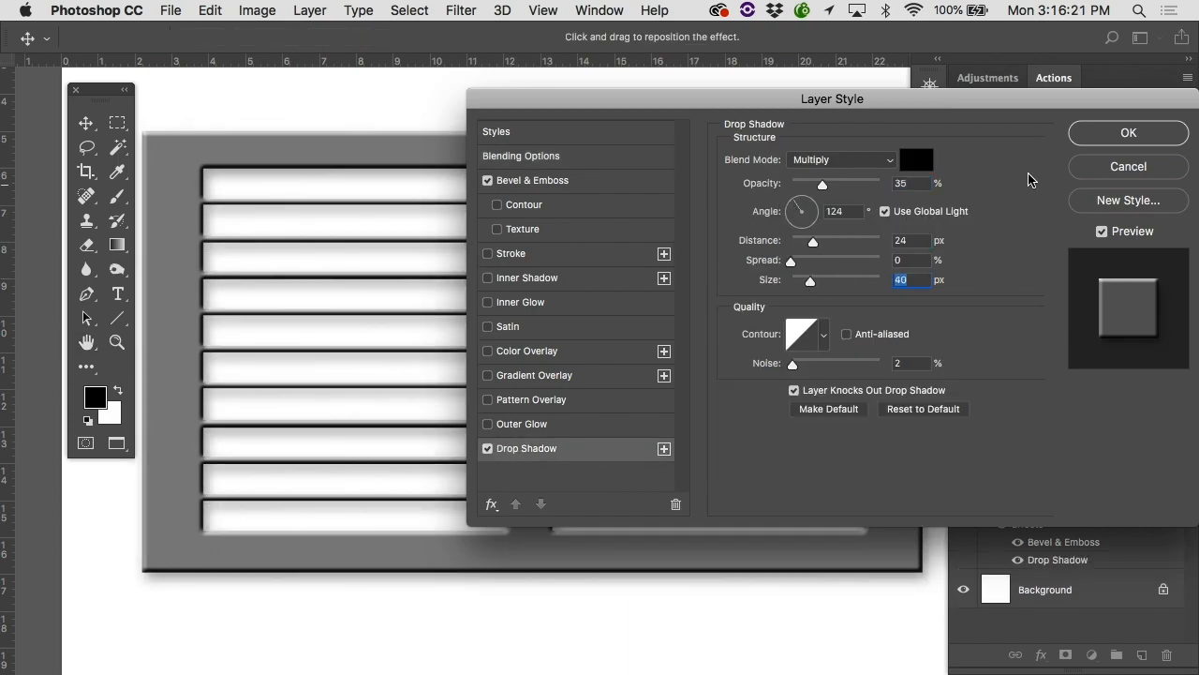
pyautogui.press('Return')
pyautogui.press('m')
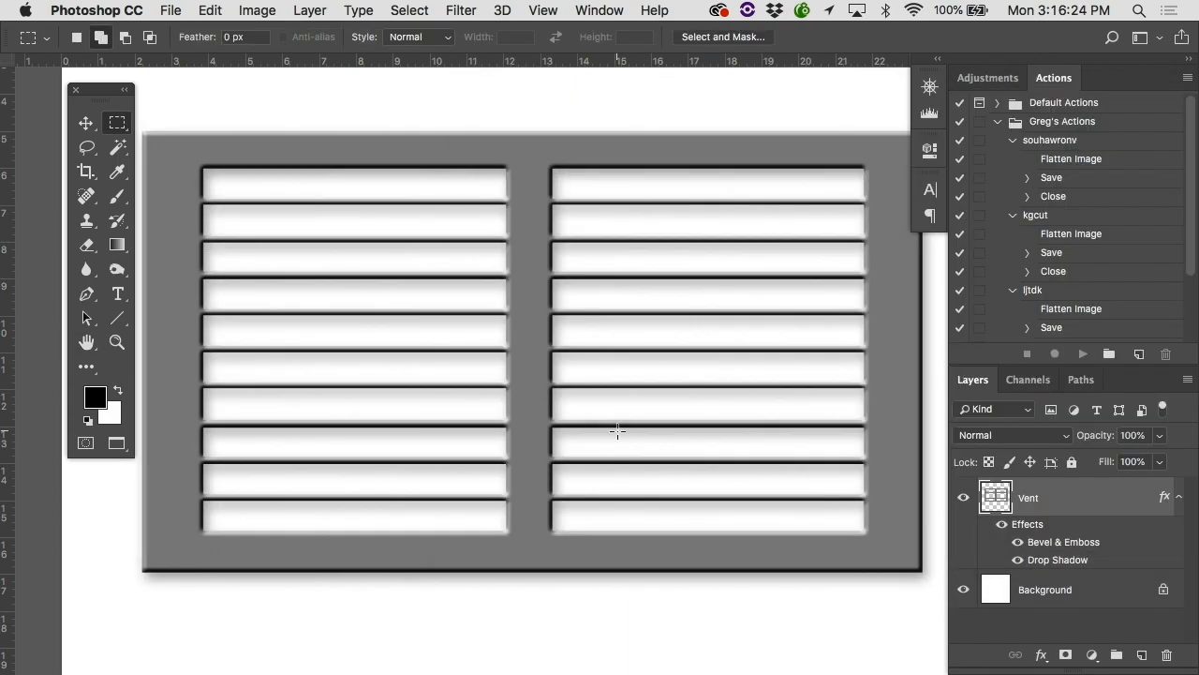
# Compare the vent with the drop shadow, the bevel and all layer effects together hidden and shown
pyautogui.press('super+minus')
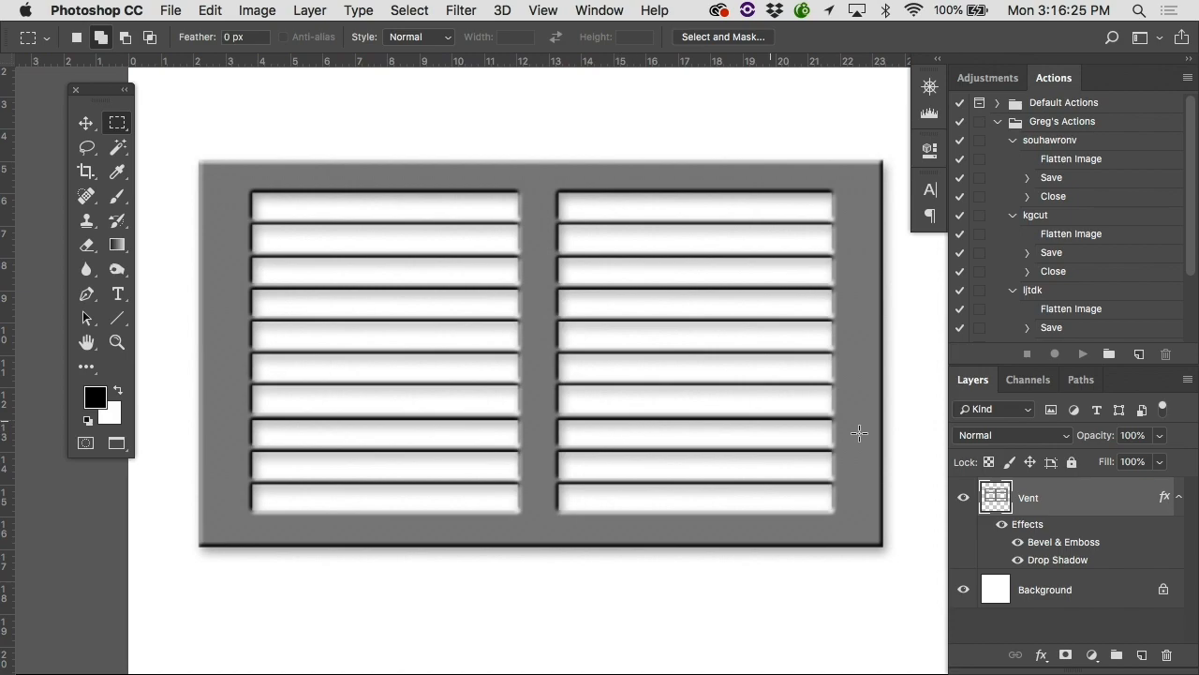
pyautogui.click(1019, 560)
pyautogui.click(1018, 559)
pyautogui.click(1019, 544)
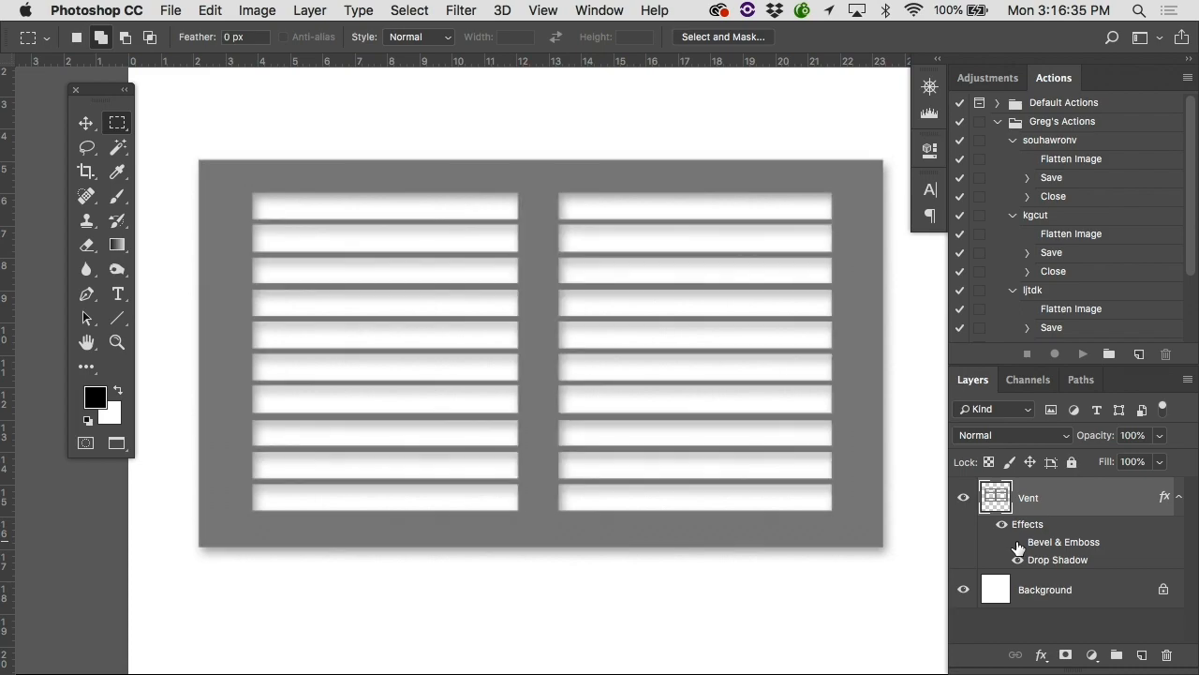
pyautogui.click(1018, 543)
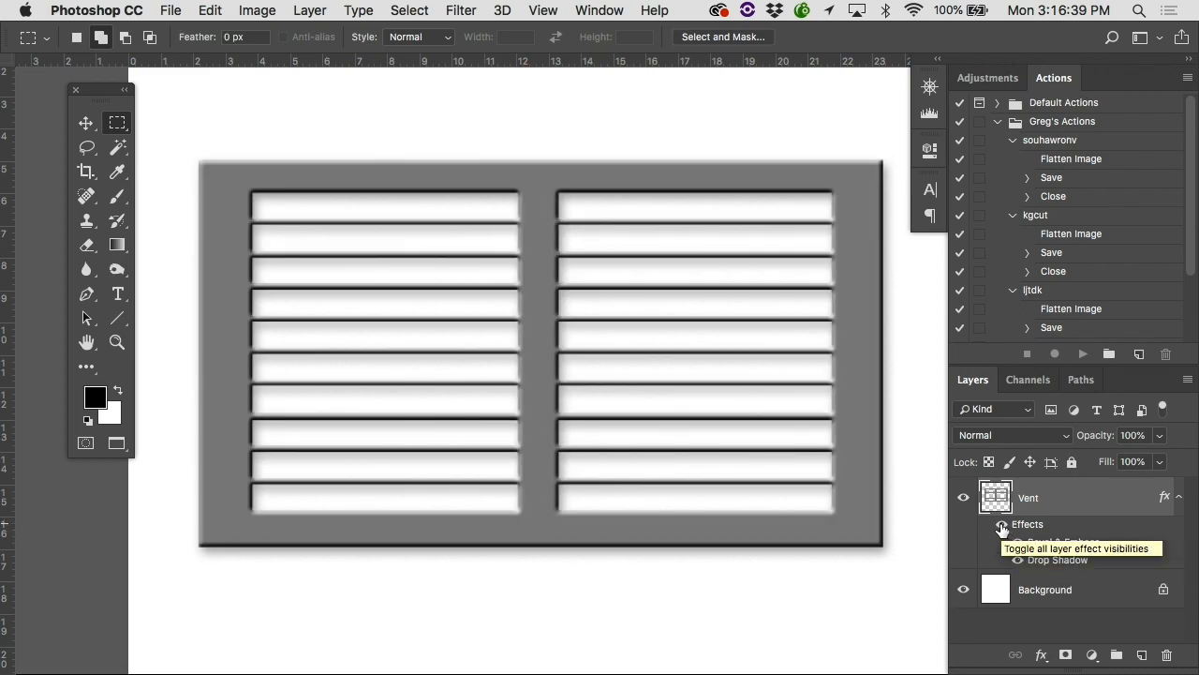
pyautogui.click(1002, 526)
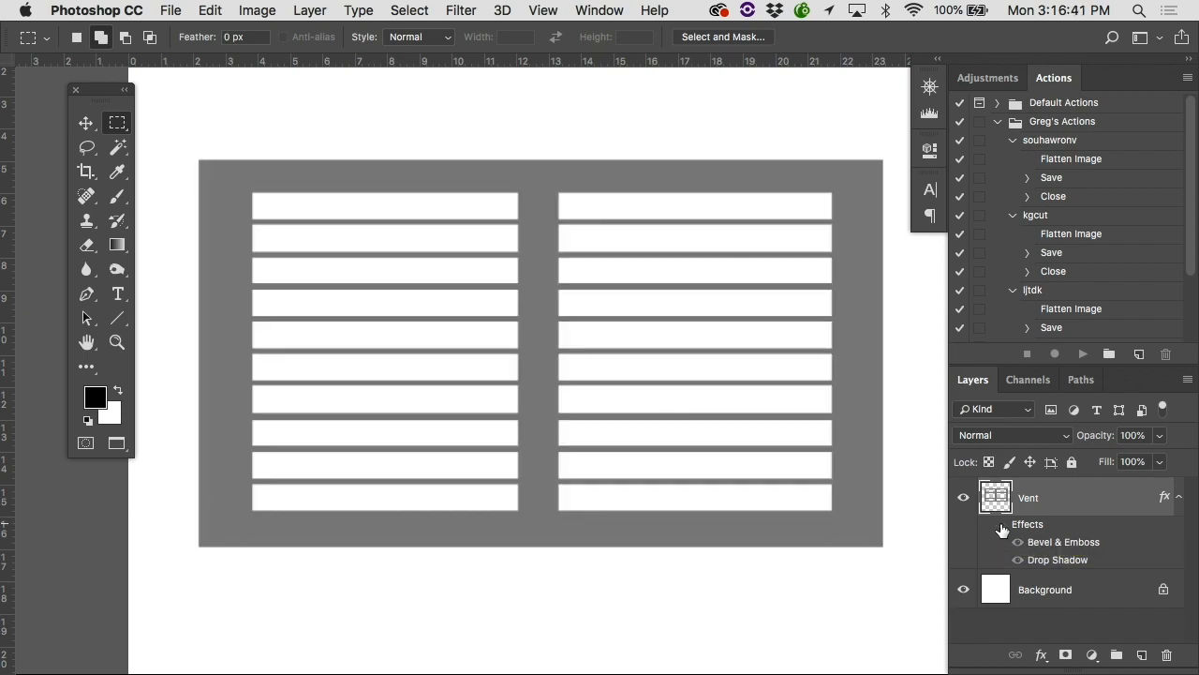
pyautogui.click(1003, 527)
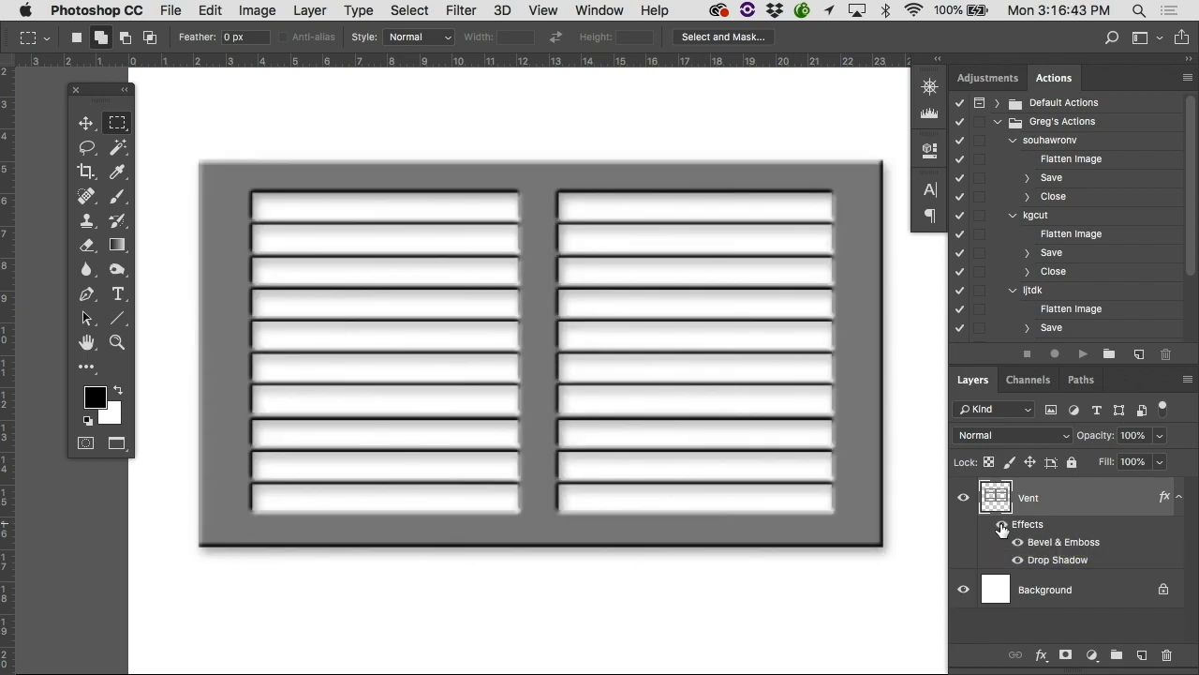
pyautogui.click(1003, 526)
pyautogui.click(1002, 526)
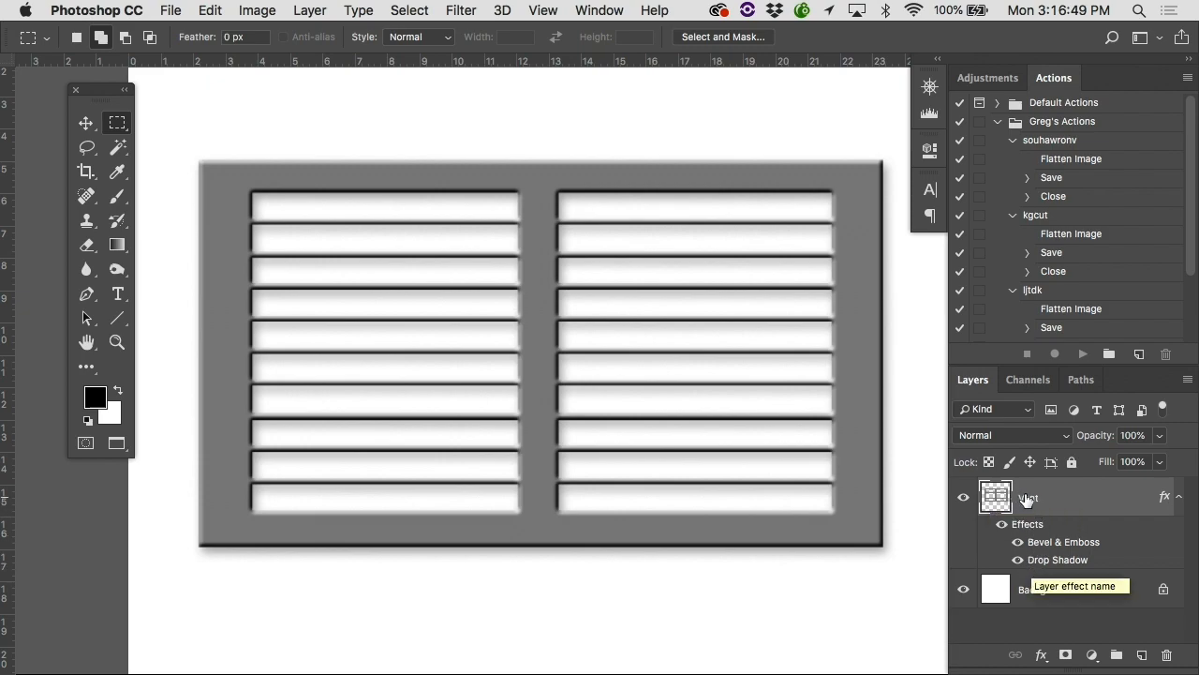
# Collapse and expand the Vent layer's effects list, and review the Bevel & Emboss and Drop Shadow settings without changing them
pyautogui.click(1179, 502)
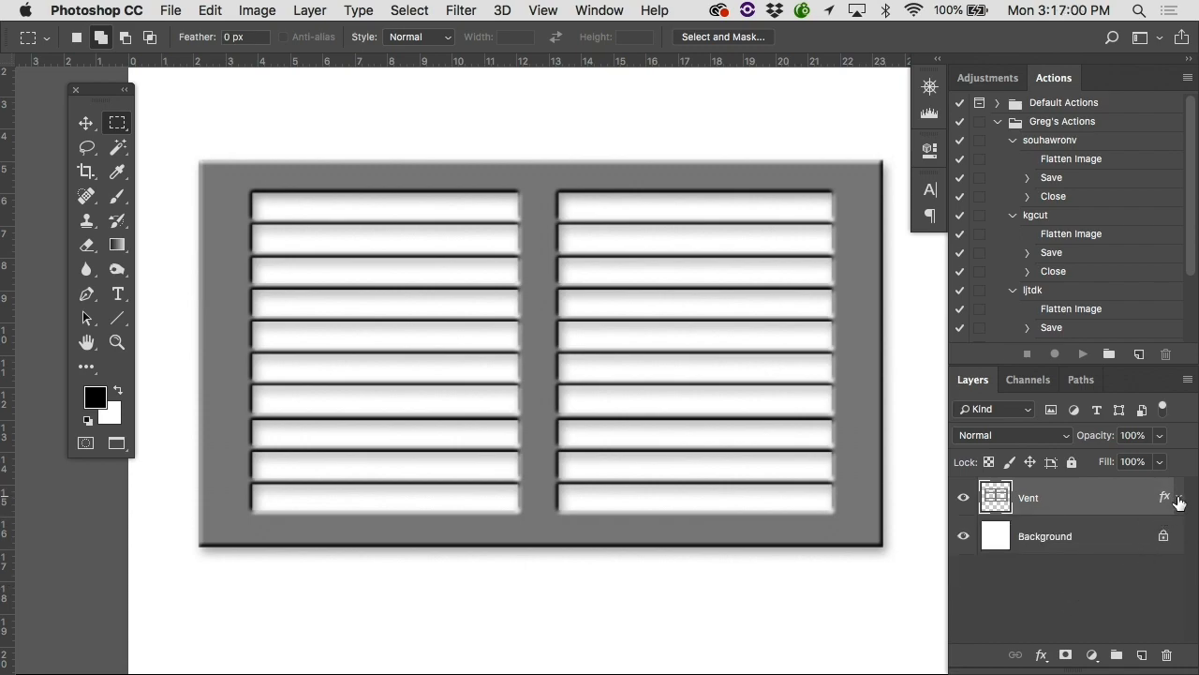
pyautogui.click(1179, 502)
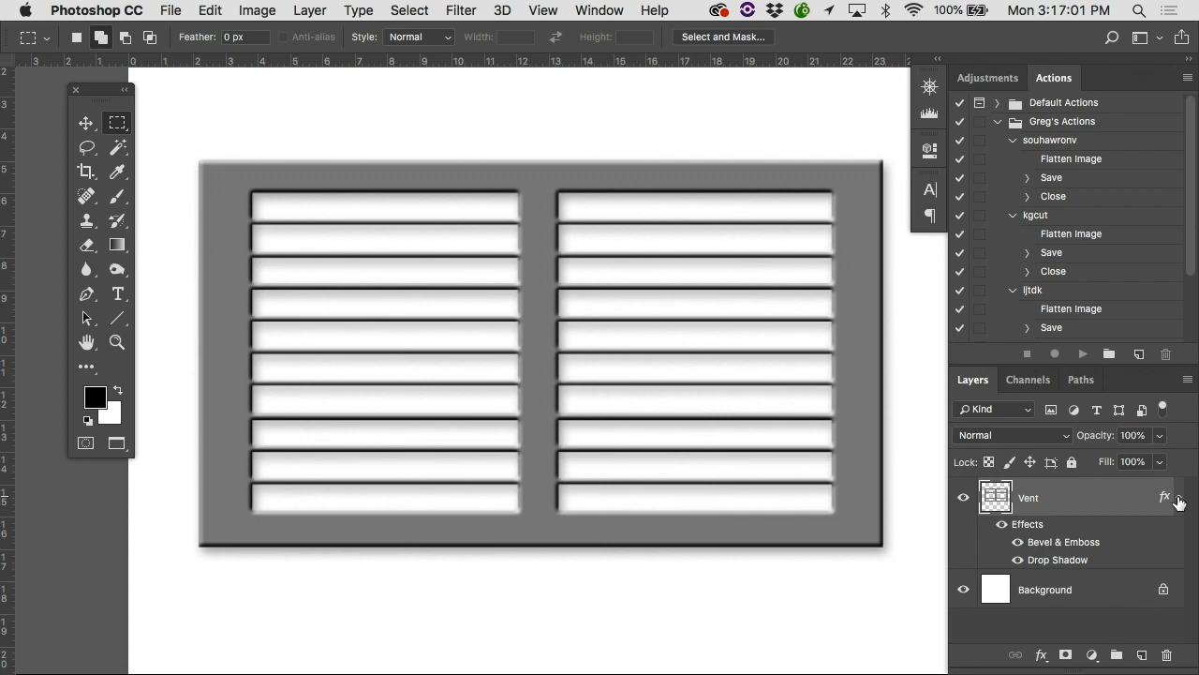
pyautogui.doubleClick(1055, 543)
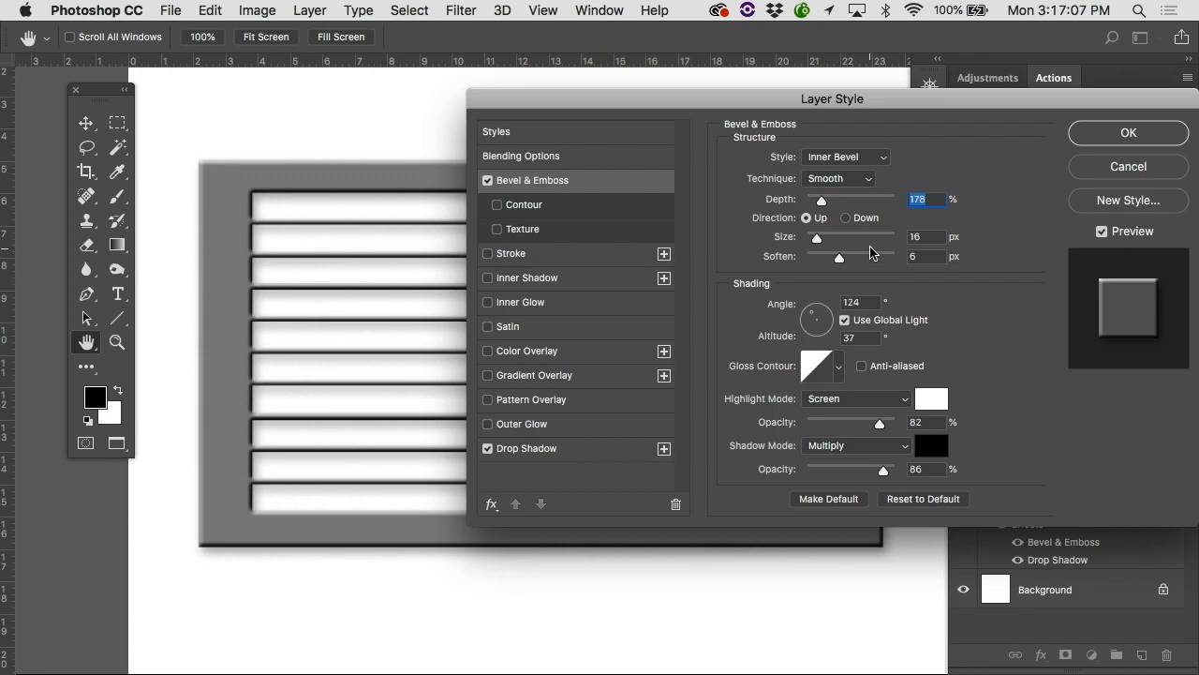
pyautogui.click(1104, 174)
pyautogui.doubleClick(1037, 561)
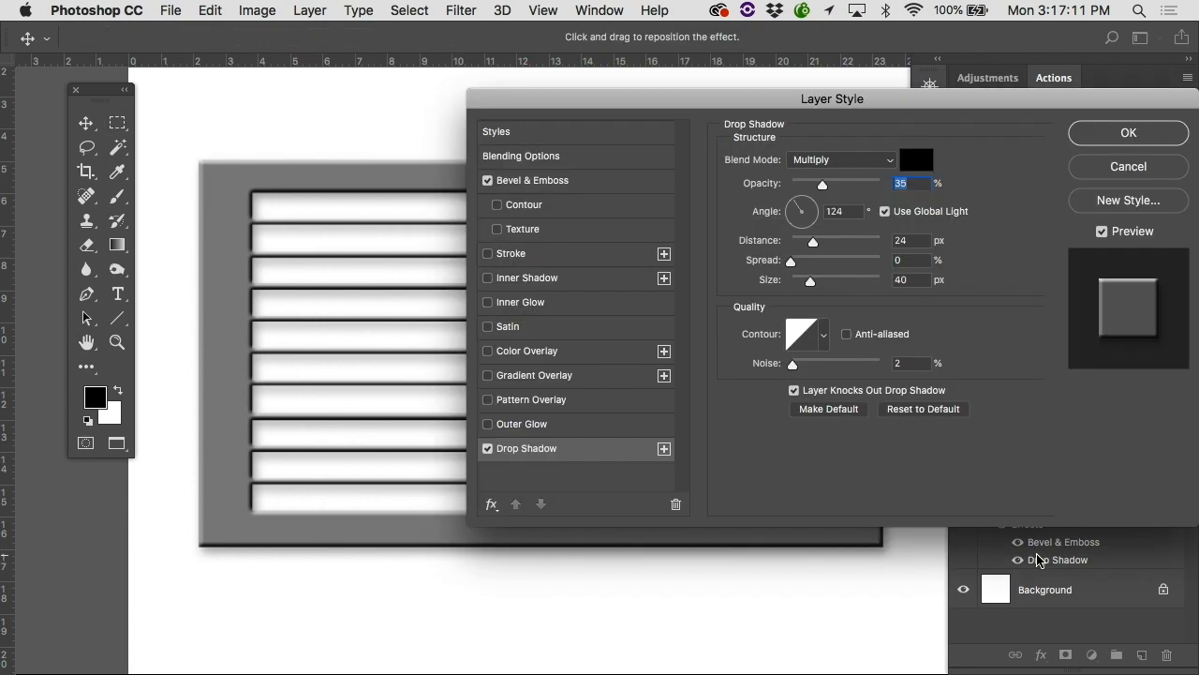
pyautogui.click(1095, 177)
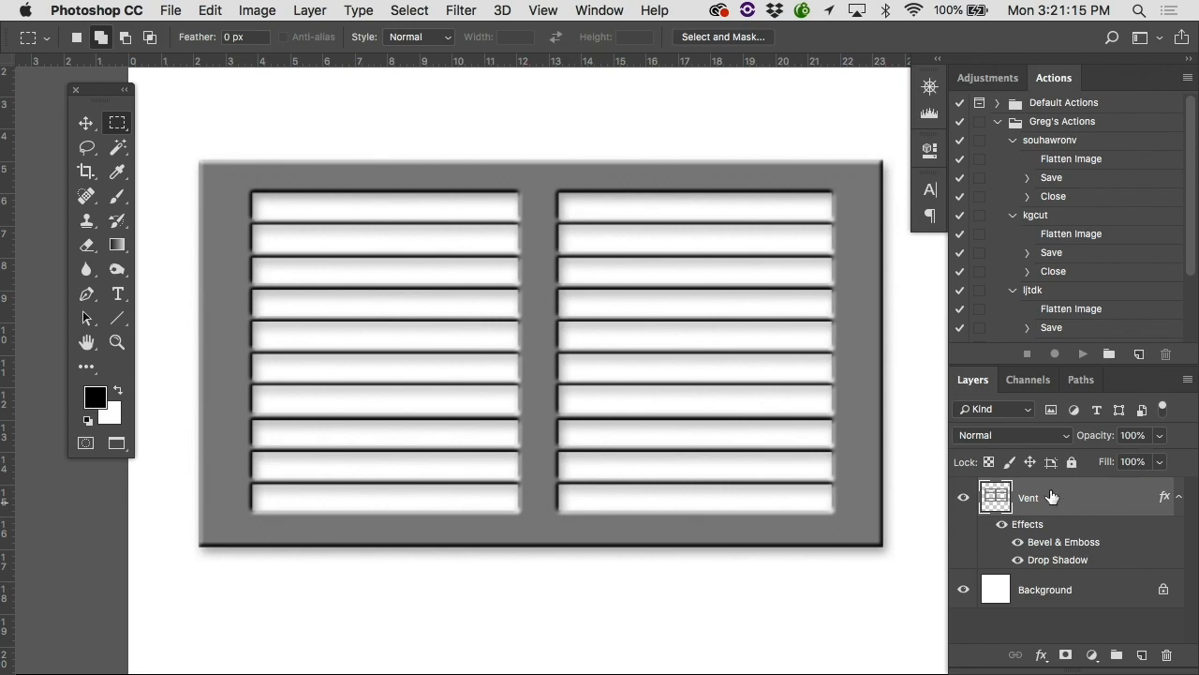
pyautogui.click(274, 11)
pyautogui.moveTo(322, 61)
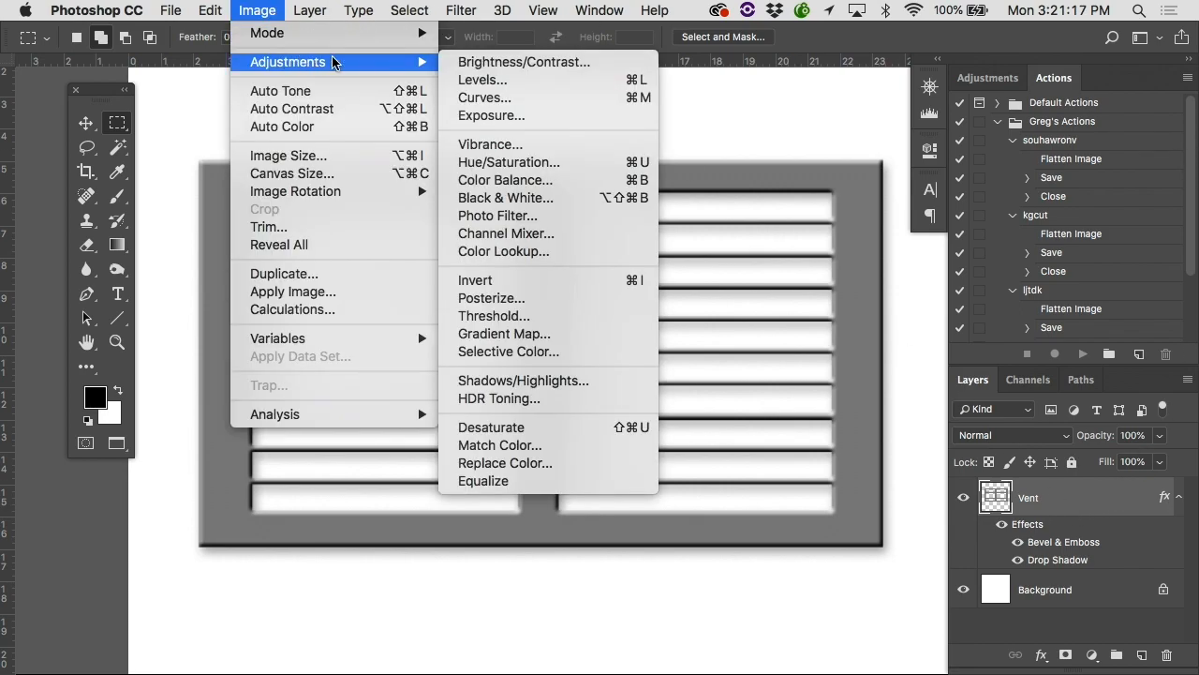
pyautogui.click(264, 10)
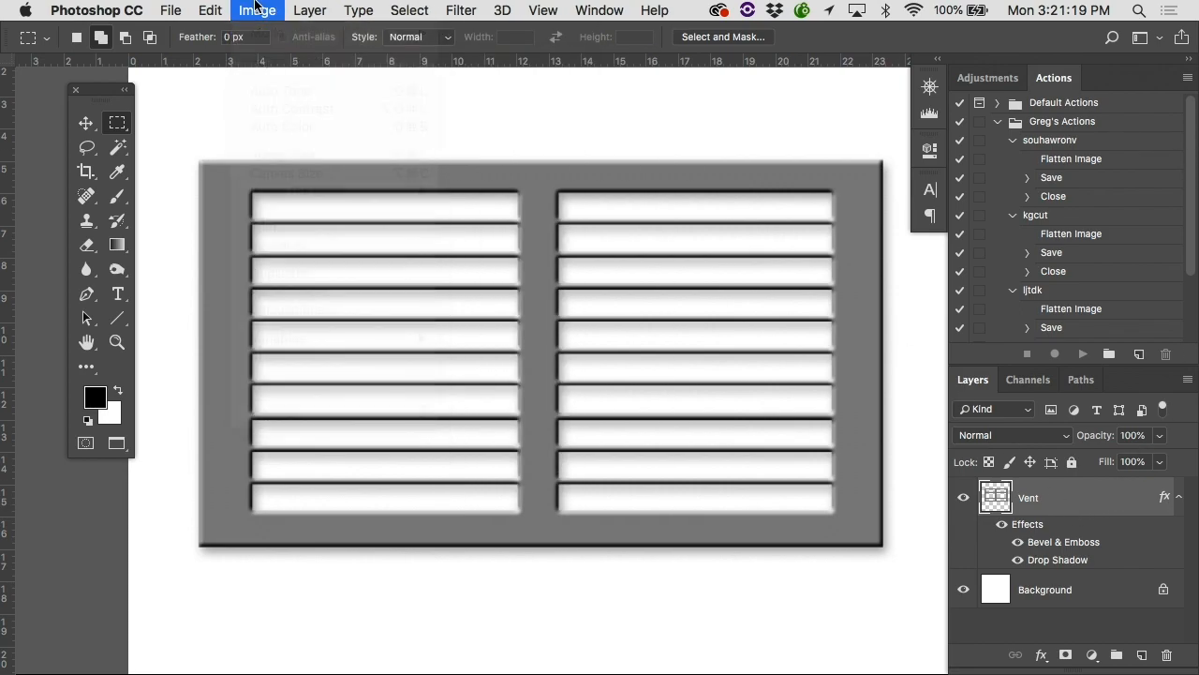
# Add a Hue/Saturation adjustment layer above the Vent layer with Colorize enabled and the hue set to 39
pyautogui.click(1094, 655)
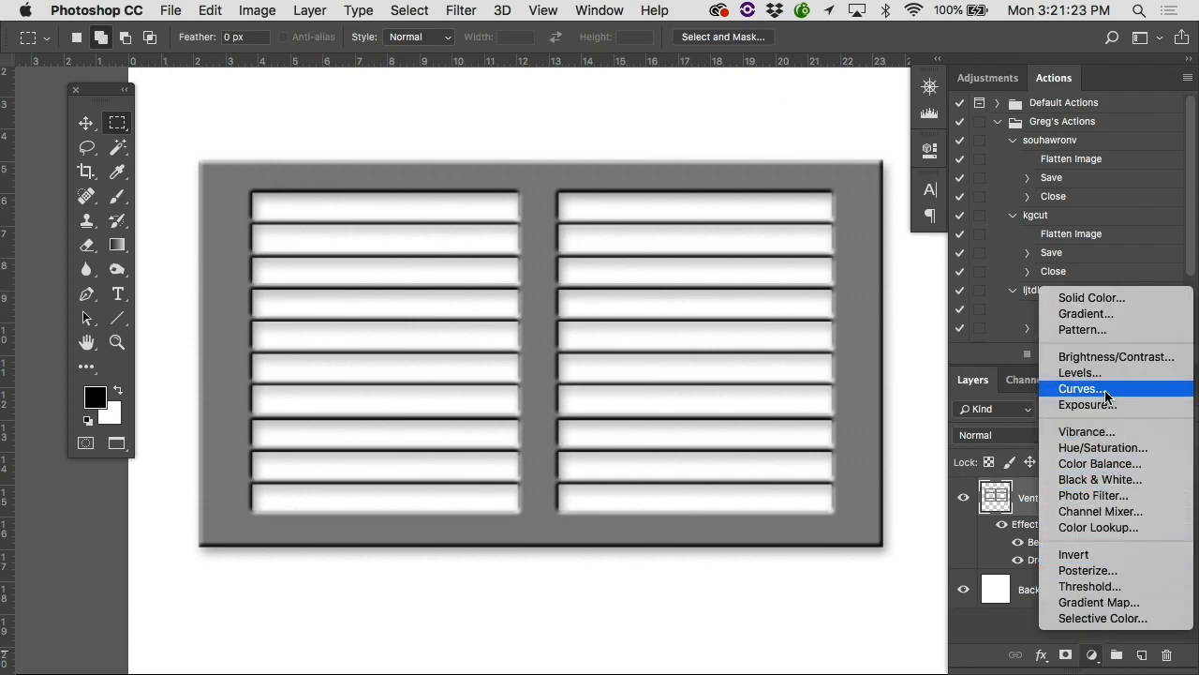
pyautogui.click(1102, 447)
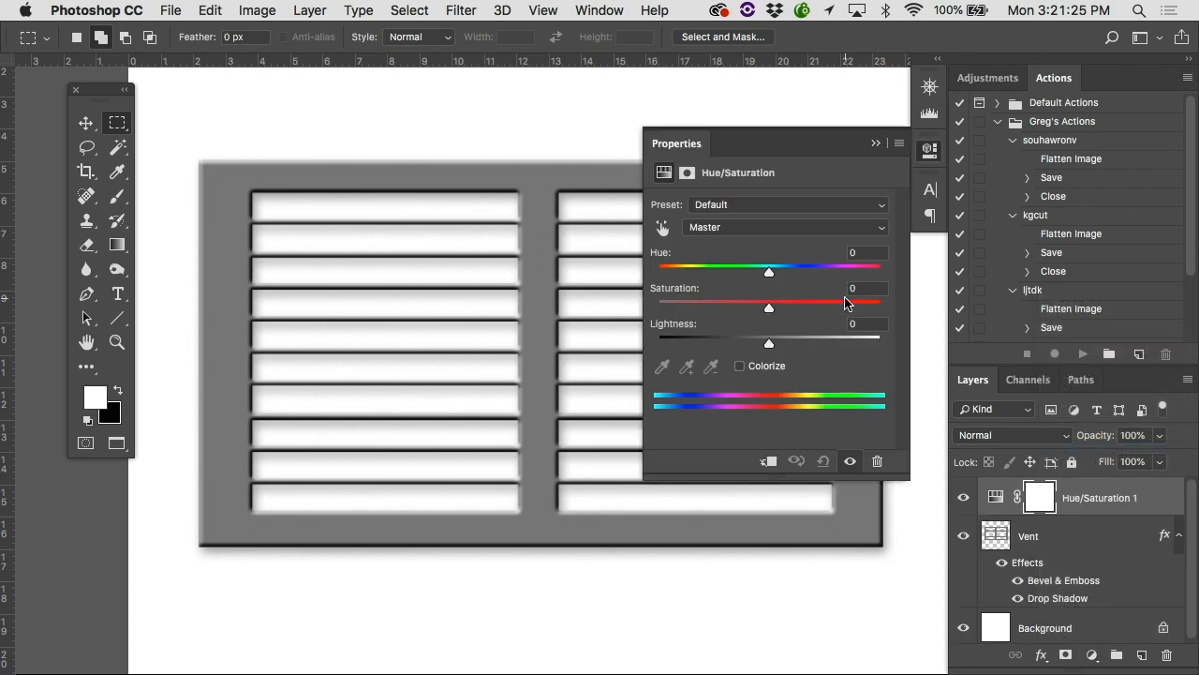
pyautogui.click(739, 366)
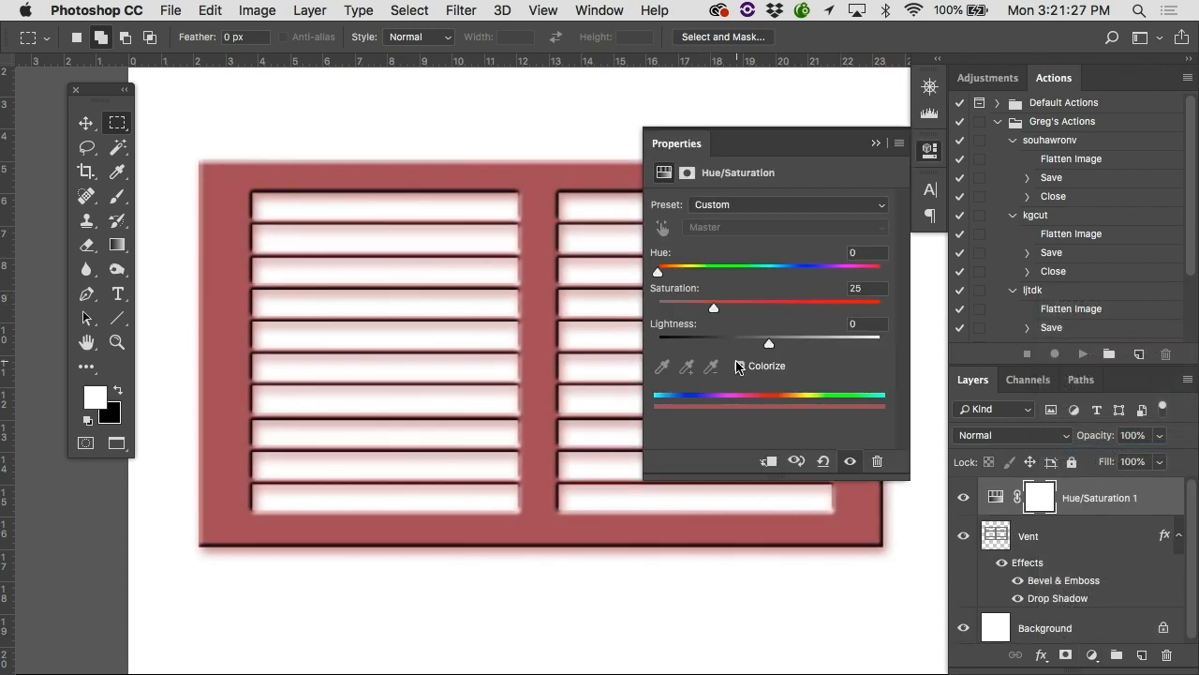
pyautogui.moveTo(662, 272); pyautogui.dragTo(685, 272)
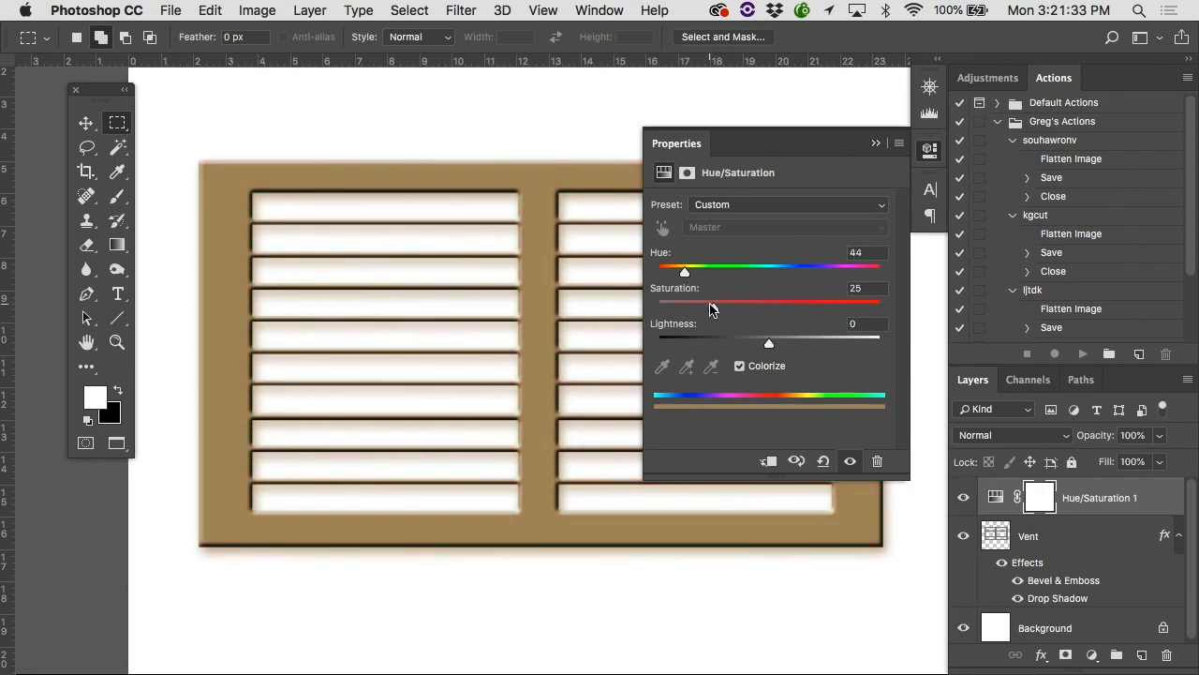
pyautogui.moveTo(683, 272)
pyautogui.mouseDown()
pyautogui.moveTo(693, 271)
pyautogui.moveTo(681, 272)
pyautogui.mouseUp()
pyautogui.click(1007, 510)
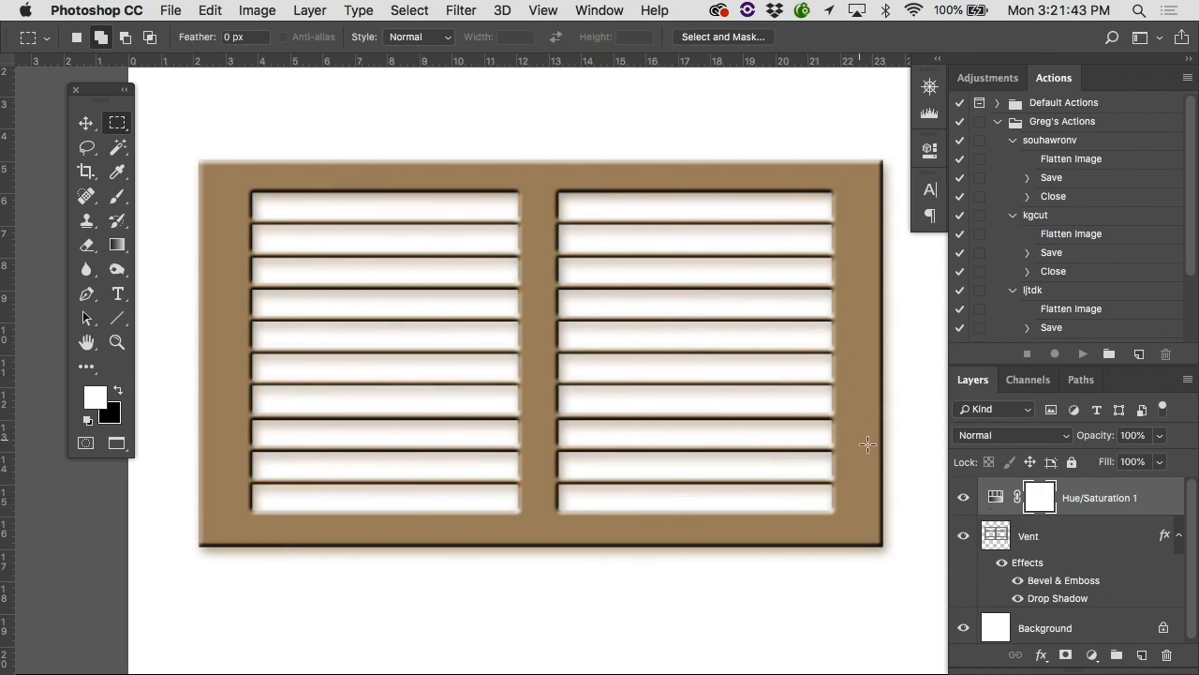
# Try a saturation of 74 and inspect the slot shadows close up with the adjustment layer hidden and shown
pyautogui.doubleClick(995, 506)
pyautogui.moveTo(705, 307); pyautogui.dragTo(823, 309)
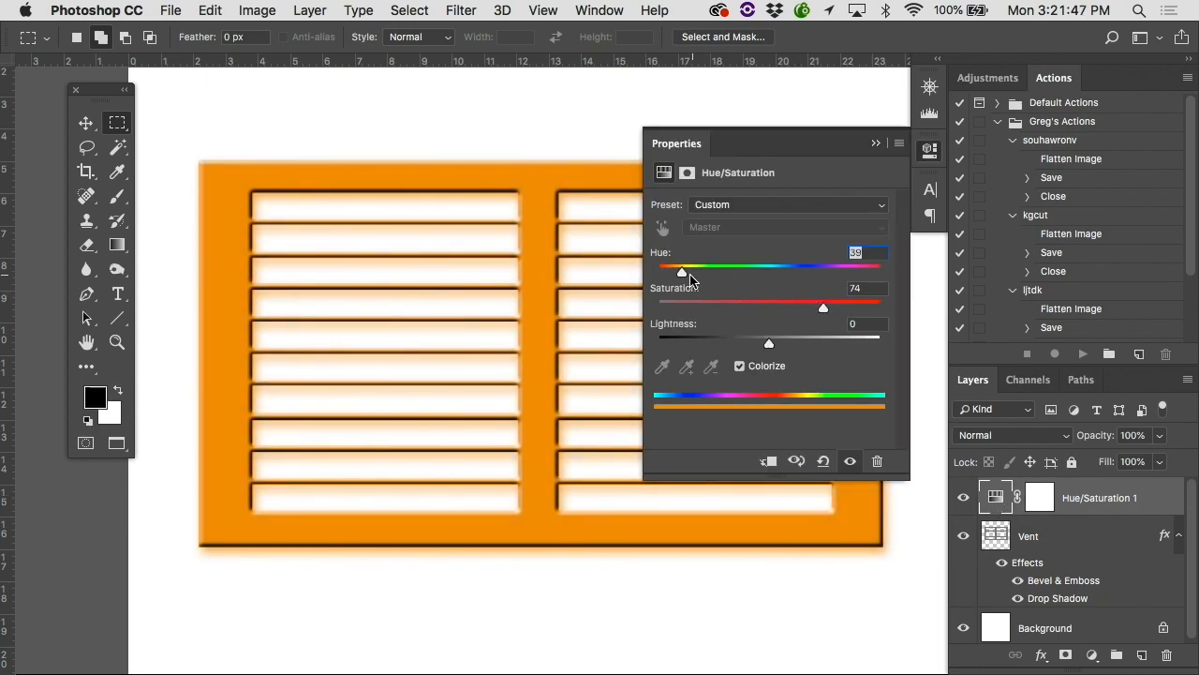
pyautogui.keyDown('super'); pyautogui.click(503, 301); pyautogui.keyUp('super')
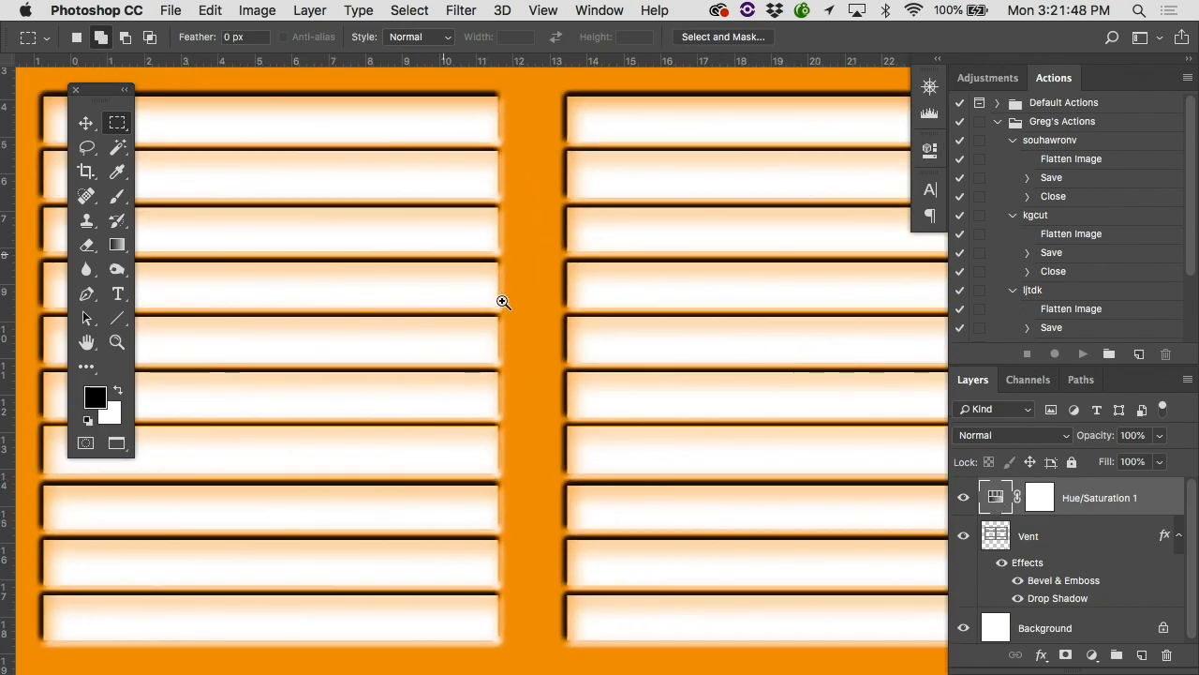
pyautogui.click(963, 498)
pyautogui.click(963, 497)
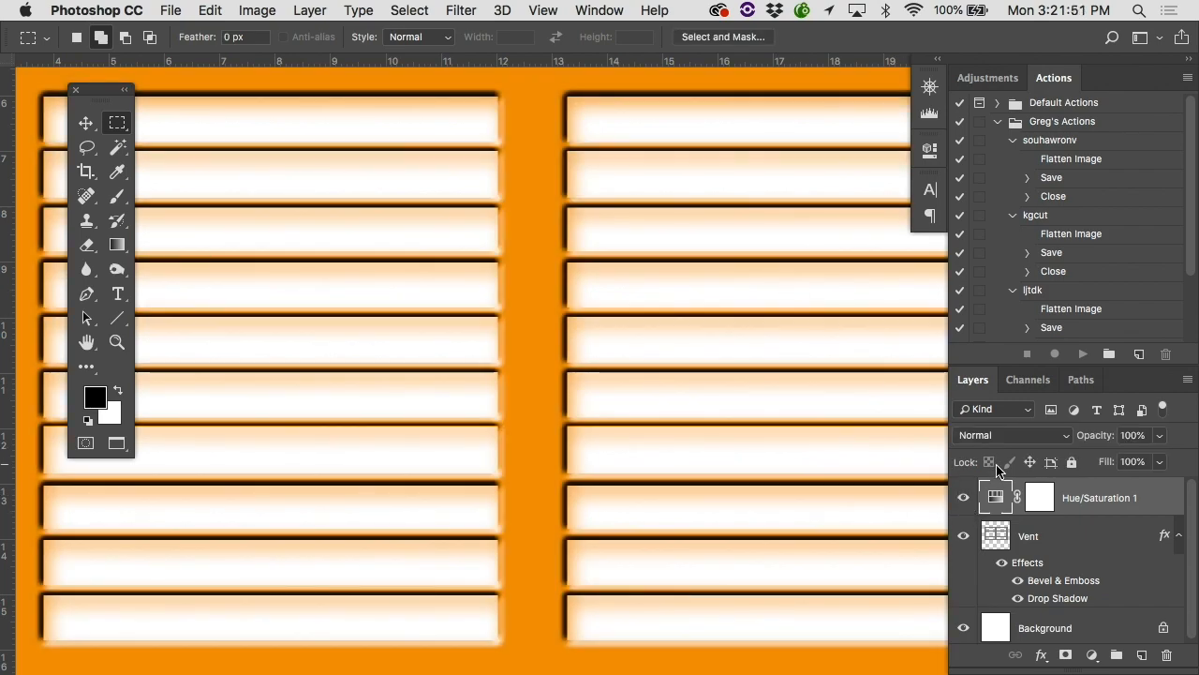
# Clip the Hue/Saturation adjustment to the Vent layer and compare the vent with the adjustment hidden and shown
pyautogui.rightClick(1071, 498)
pyautogui.moveTo(987, 665)
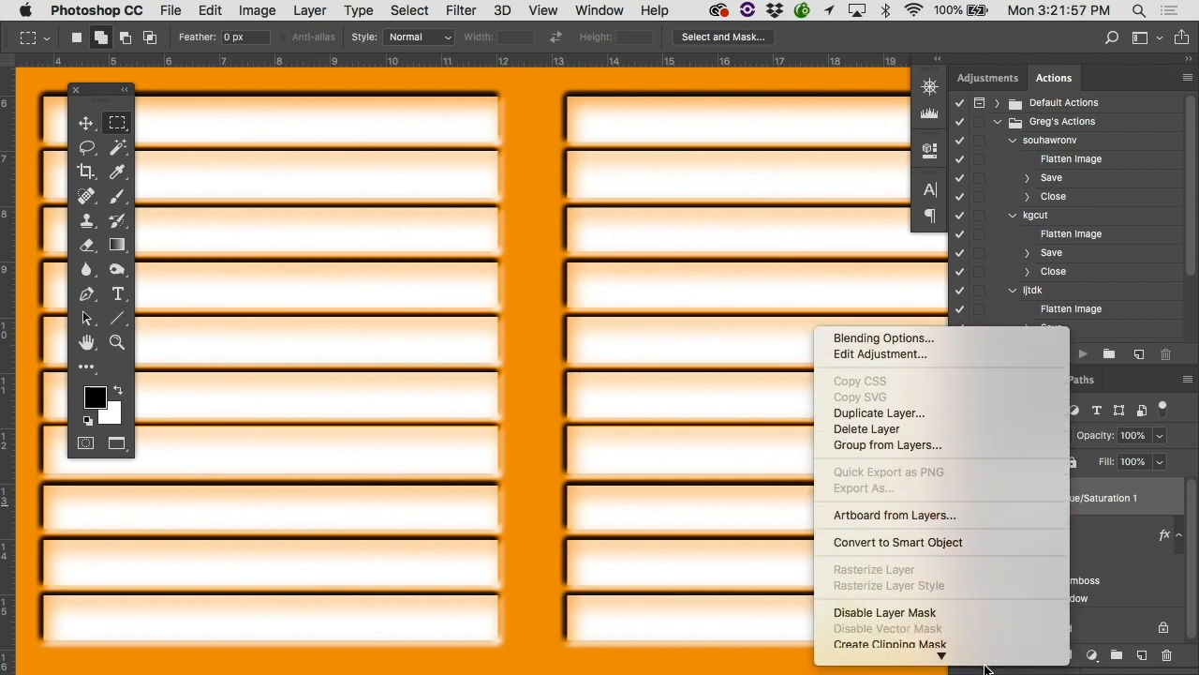
pyautogui.click(972, 503)
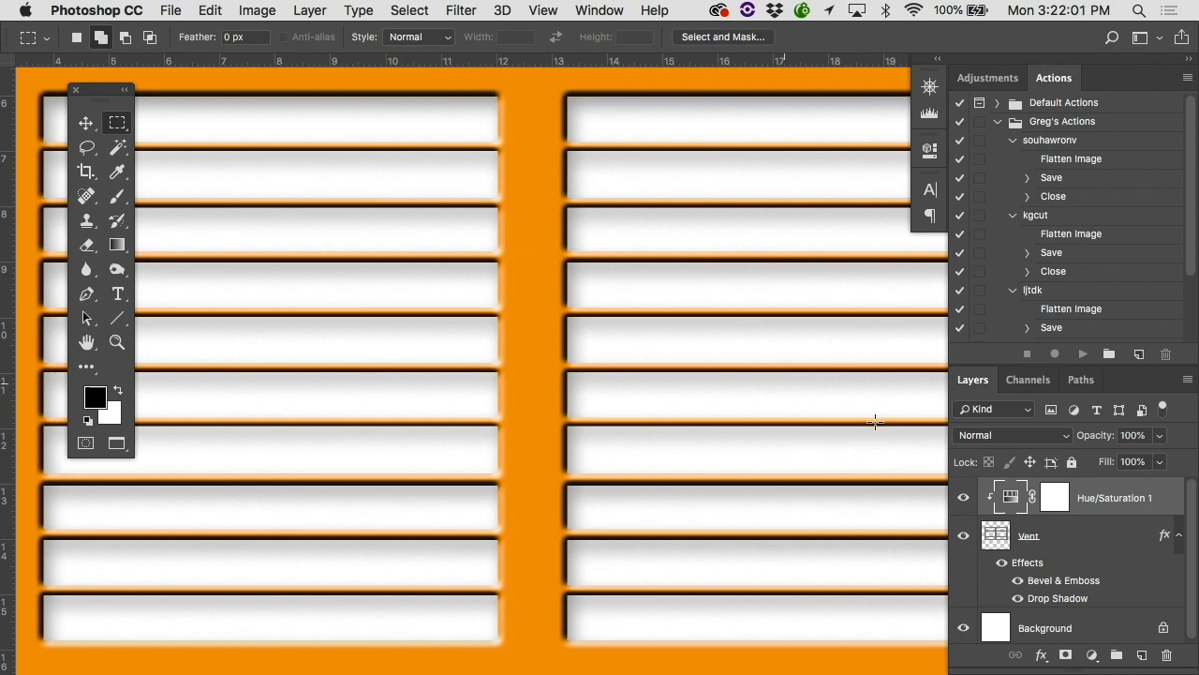
pyautogui.click(964, 499)
pyautogui.click(964, 500)
pyautogui.keyDown('alt'); pyautogui.click(674, 364); pyautogui.keyUp('alt')
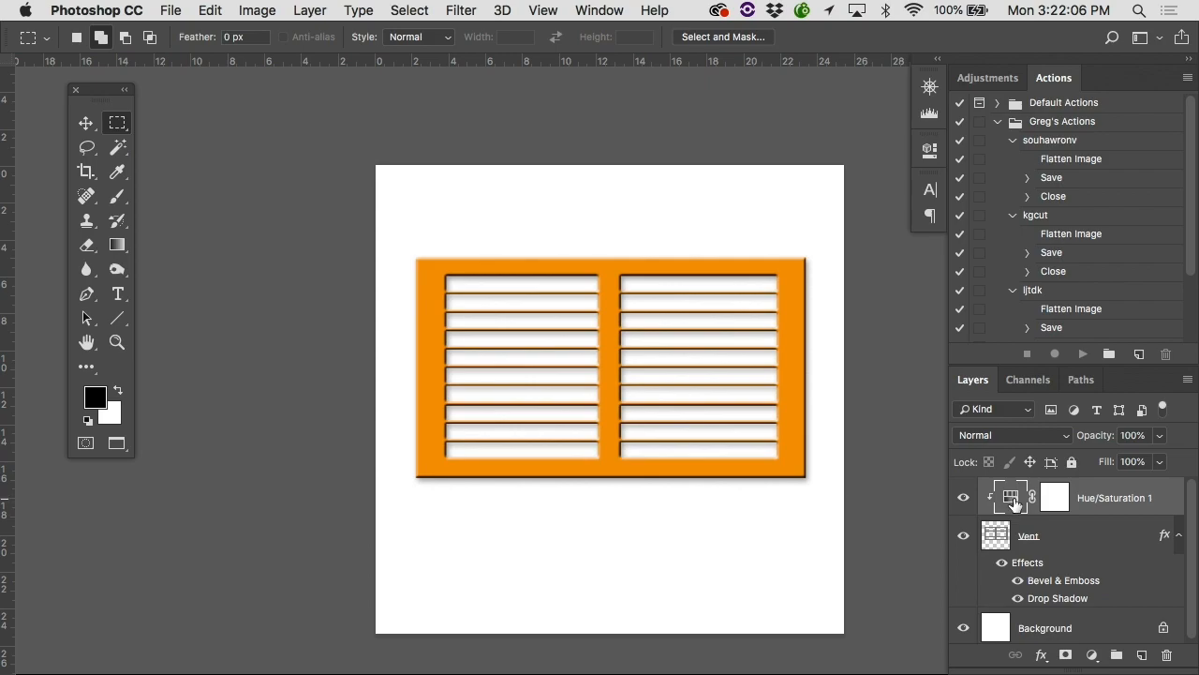
# Set the clipped Hue/Saturation adjustment's saturation to 46
pyautogui.doubleClick(1011, 497)
pyautogui.moveTo(817, 309); pyautogui.dragTo(760, 310)
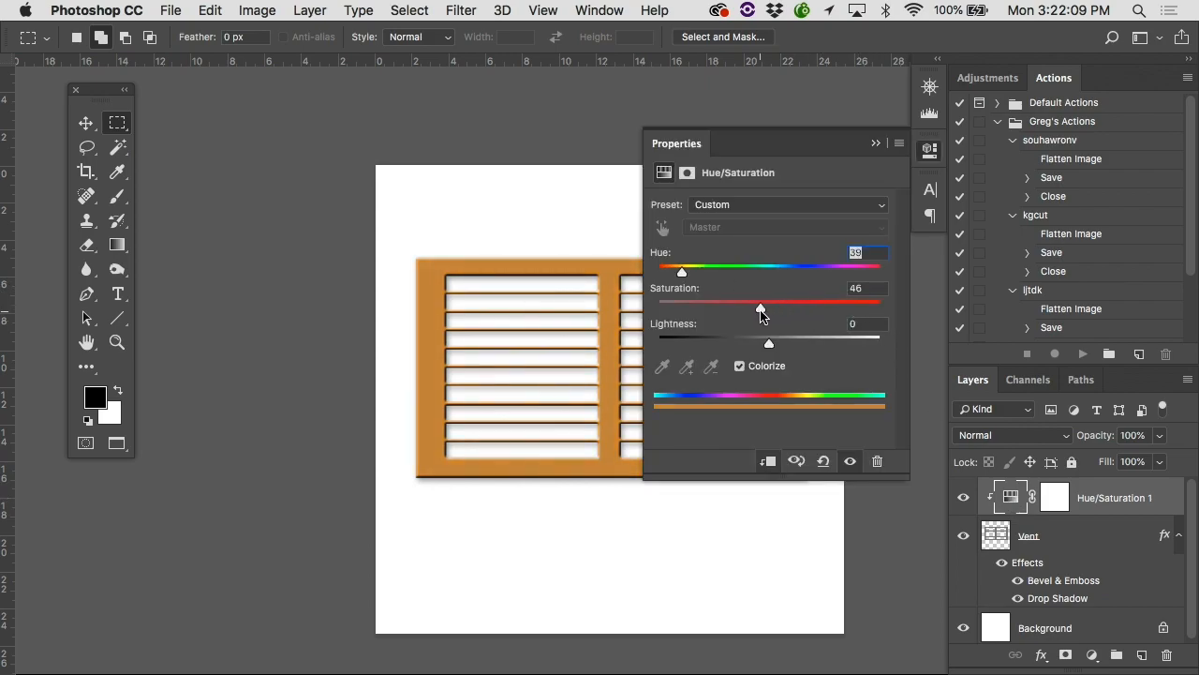
pyautogui.scroll(-3, 578, 274)
pyautogui.hscroll(5, 578, 274)
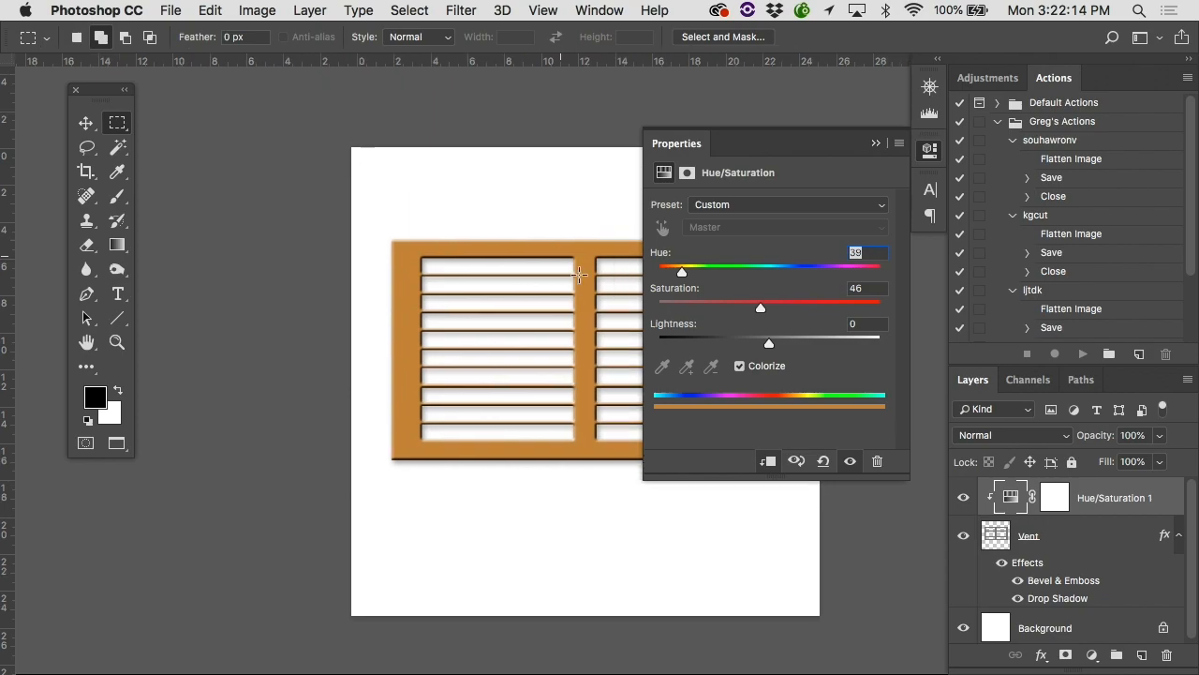
# Save the document as Vent.psd in the DanbrookeGregWeek 9 folder in Photoshop format, with layers and maximized compatibility
pyautogui.click(170, 10)
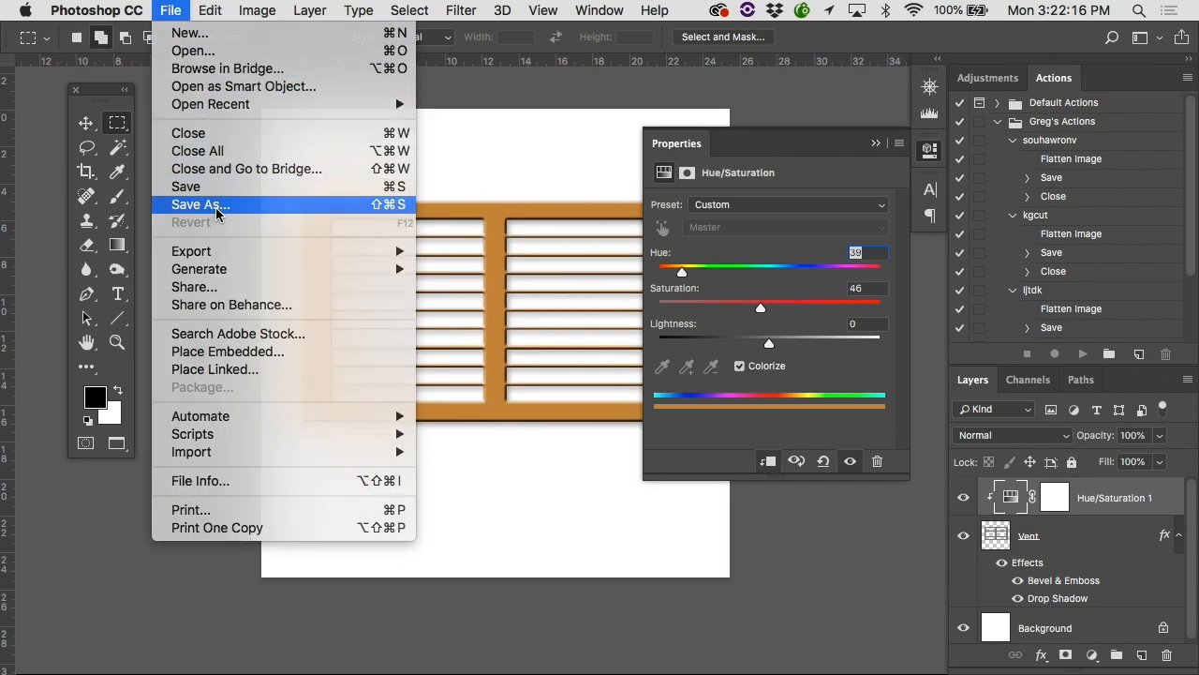
pyautogui.click(218, 199)
pyautogui.write('Vent')
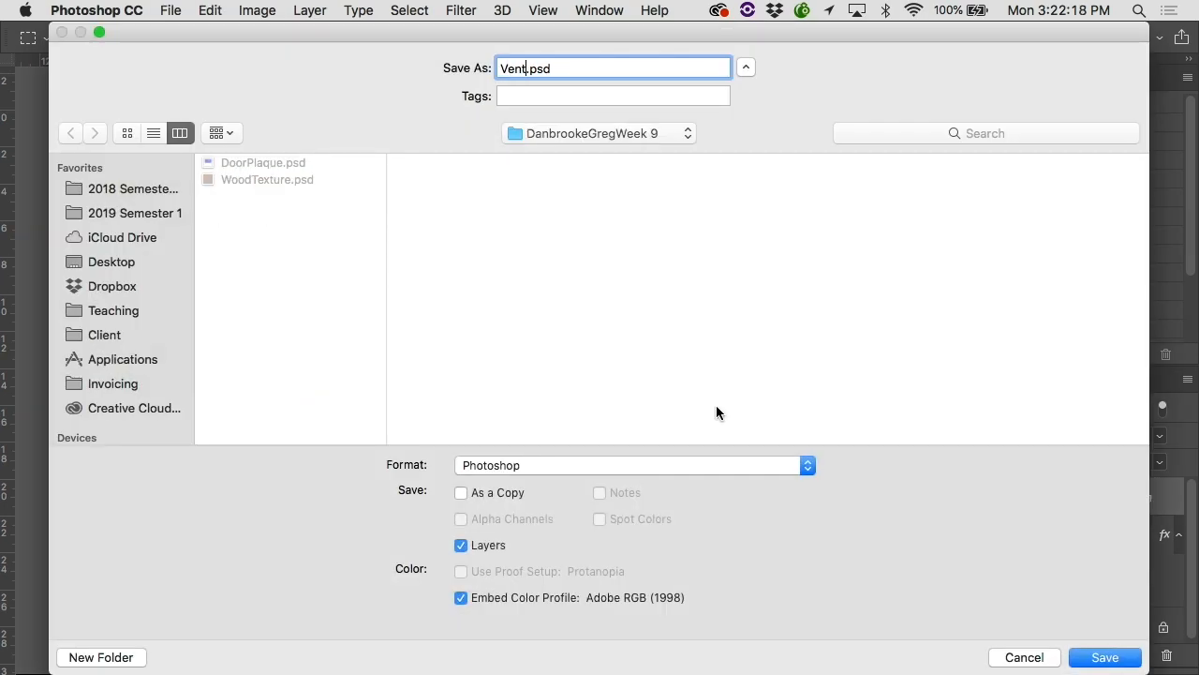
pyautogui.click(1106, 656)
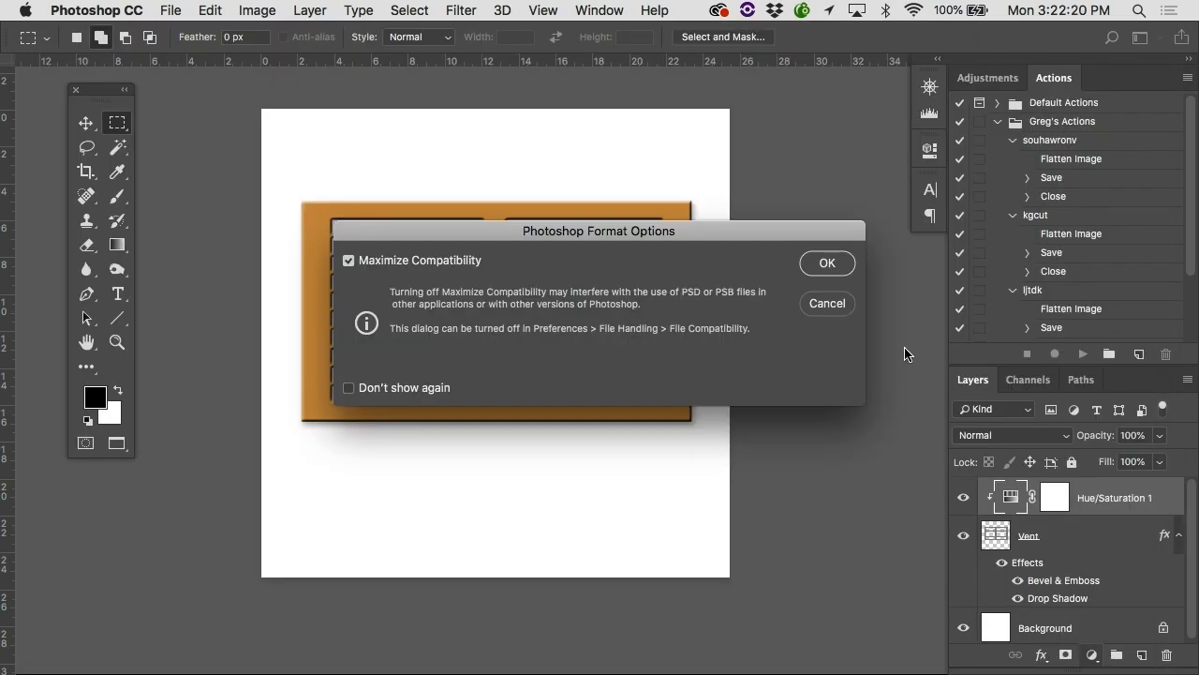
pyautogui.click(827, 263)
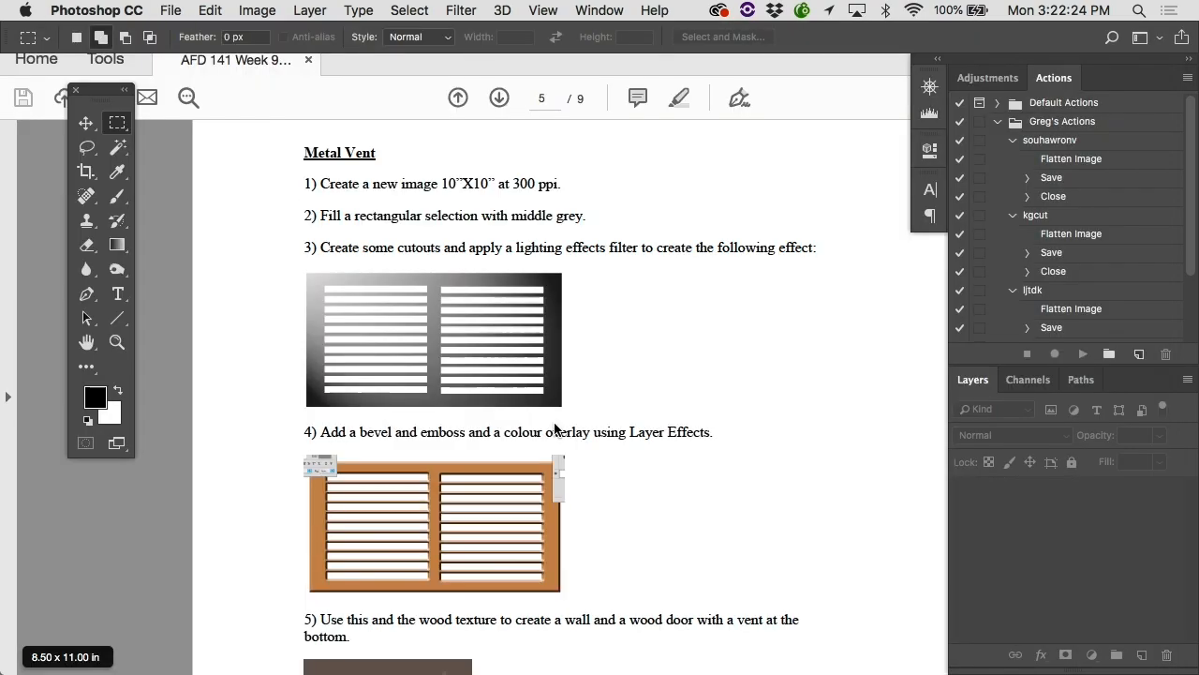